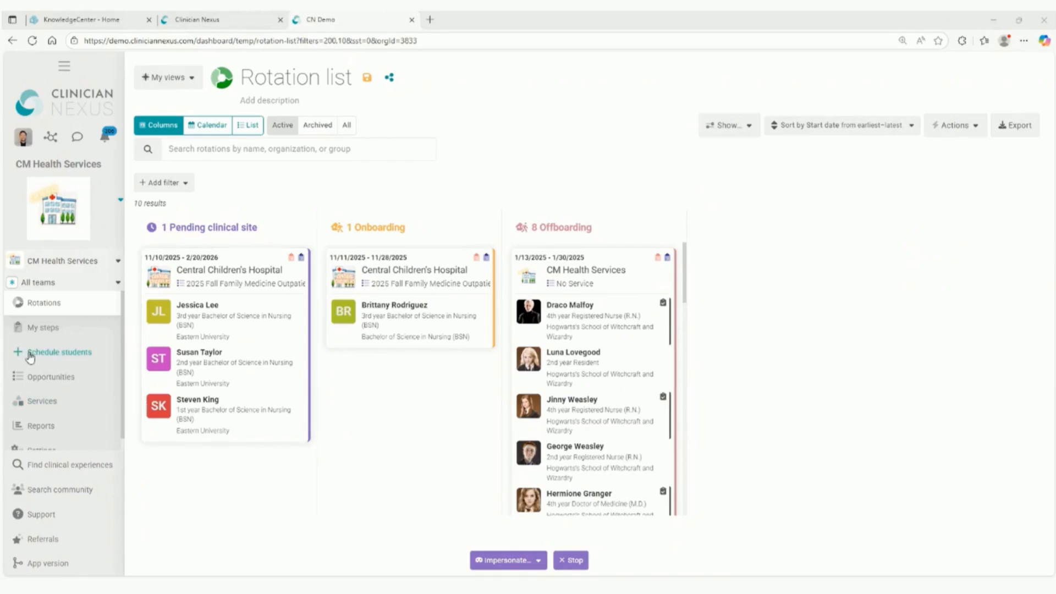
Open the 2025 Fall Family Medicine Outpatient opportunity for editing and go to its availability settings.
{"action": "left_click", "coordinate": [48, 375]}
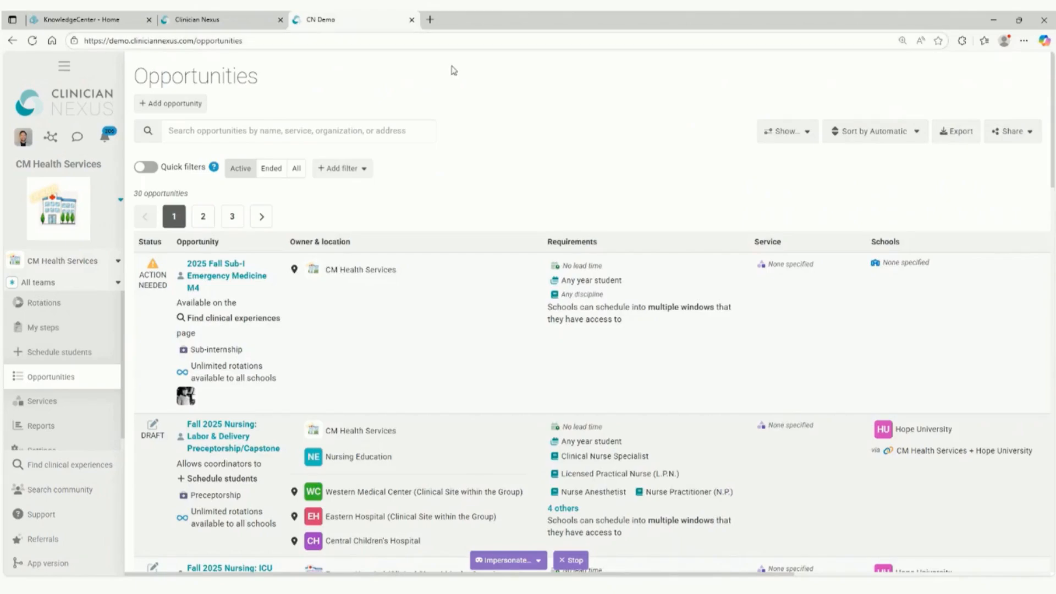
{"action": "scroll", "coordinate": [322, 345], "scroll_direction": "down", "scroll_amount": 1}
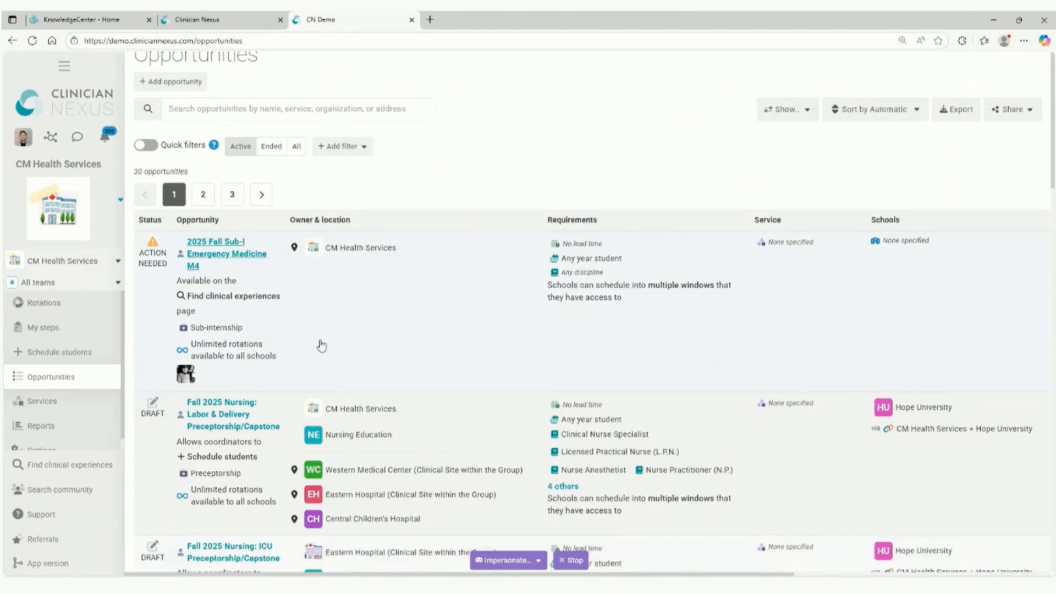
{"action": "scroll", "coordinate": [360, 314], "scroll_direction": "down", "scroll_amount": 5}
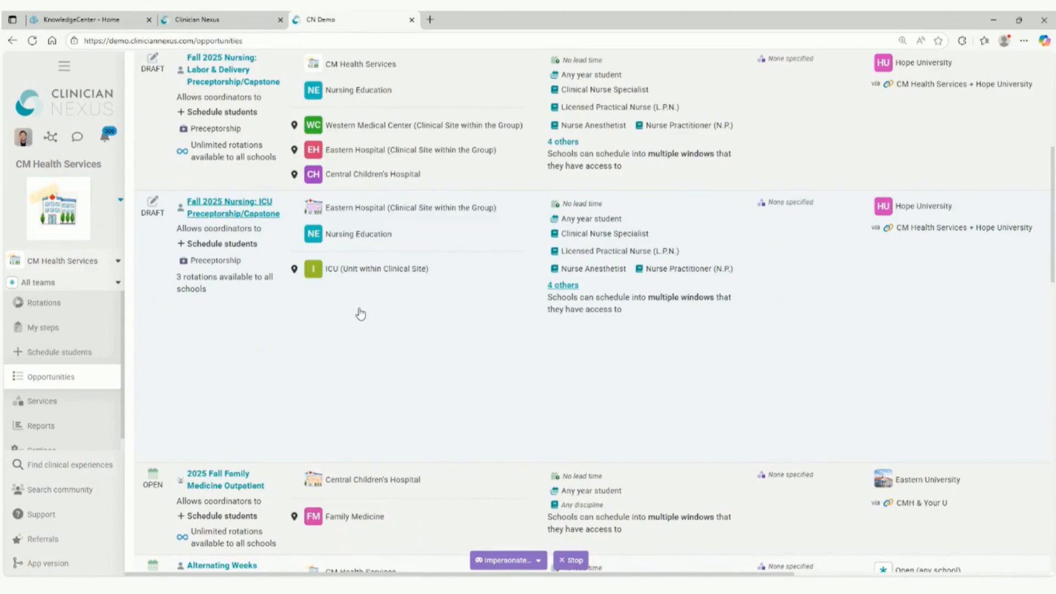
{"action": "scroll", "coordinate": [330, 355], "scroll_direction": "down", "scroll_amount": 3}
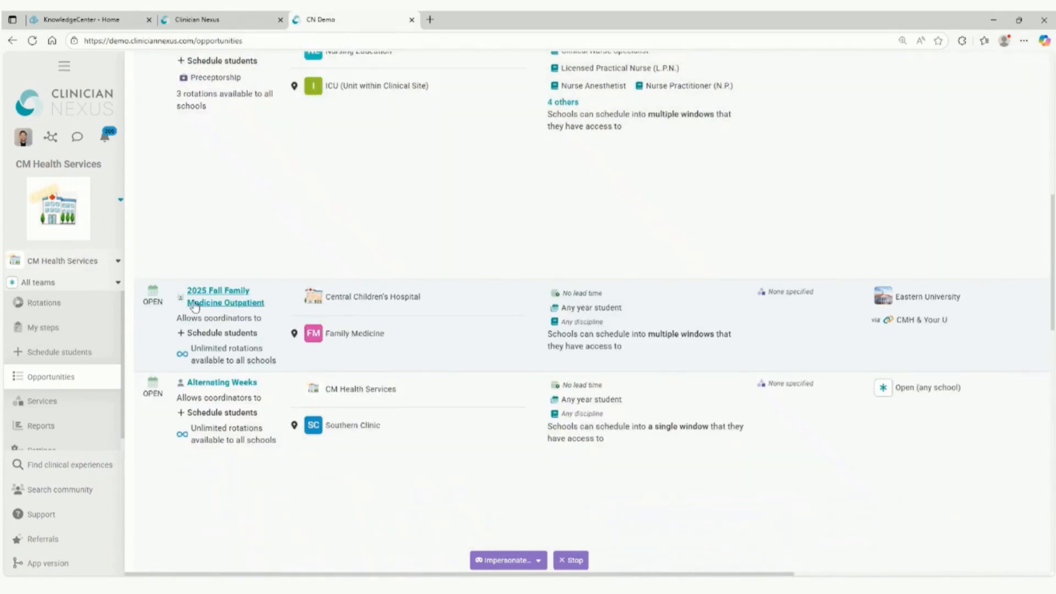
{"action": "left_click", "coordinate": [233, 315]}
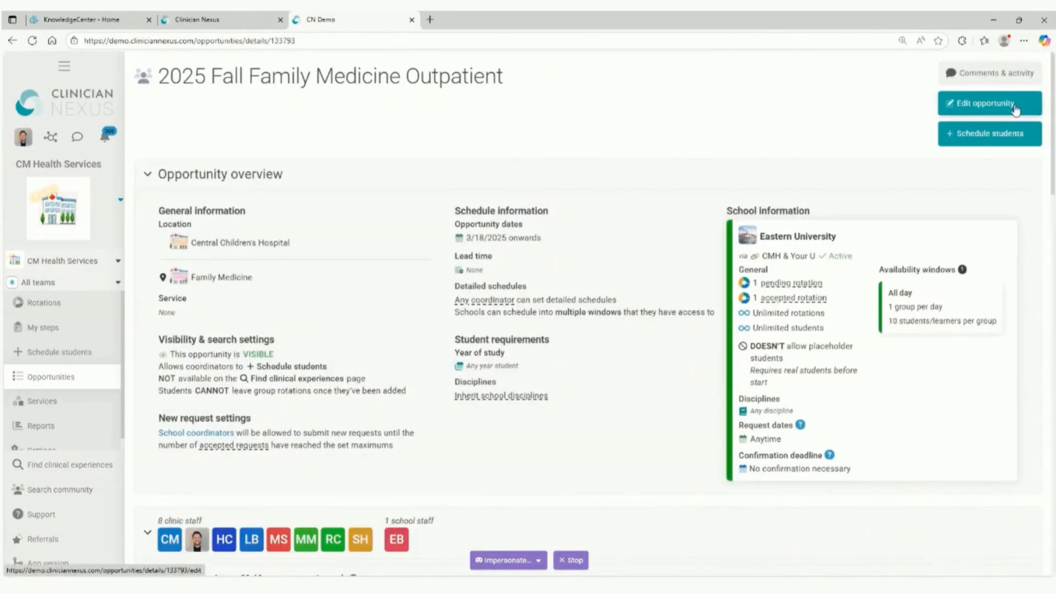
{"action": "left_click", "coordinate": [1014, 110]}
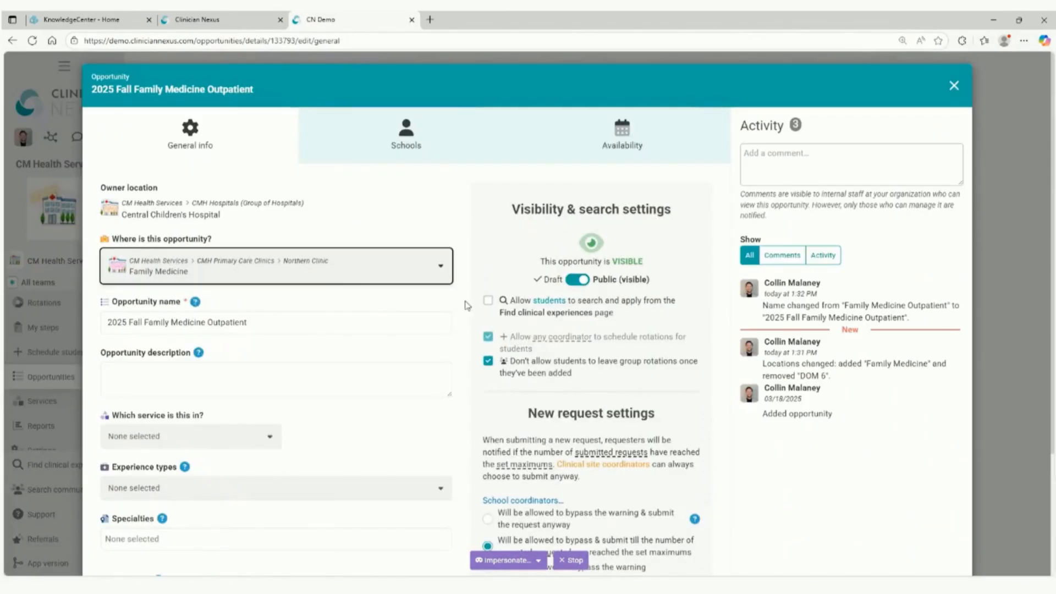
{"action": "left_click", "coordinate": [637, 133]}
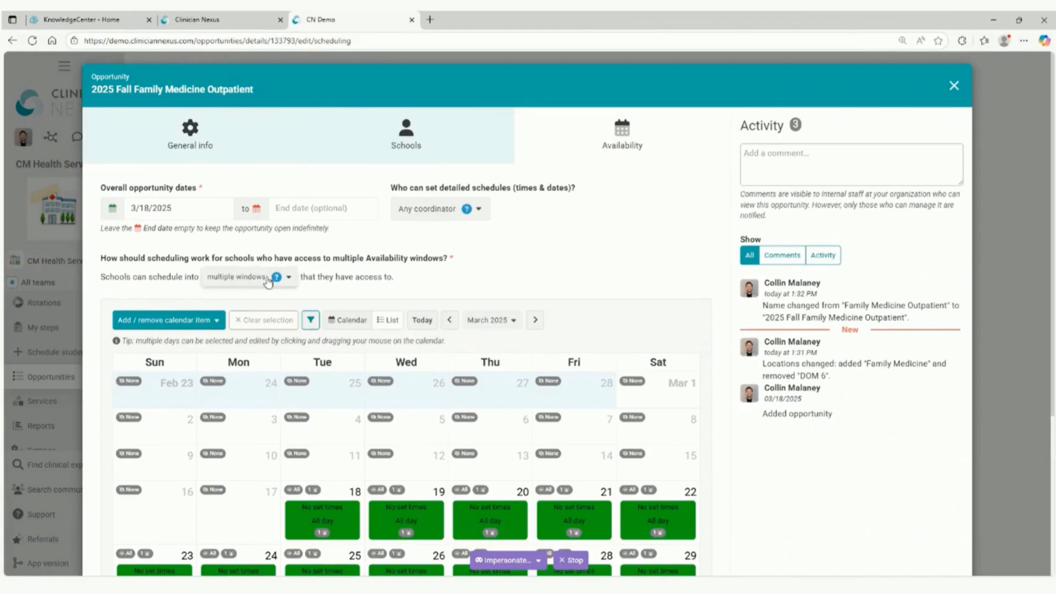
Open the existing "All day" availability window from the calendar and rename it "Preceptor A".
{"action": "scroll", "coordinate": [443, 306], "scroll_direction": "down", "scroll_amount": 3}
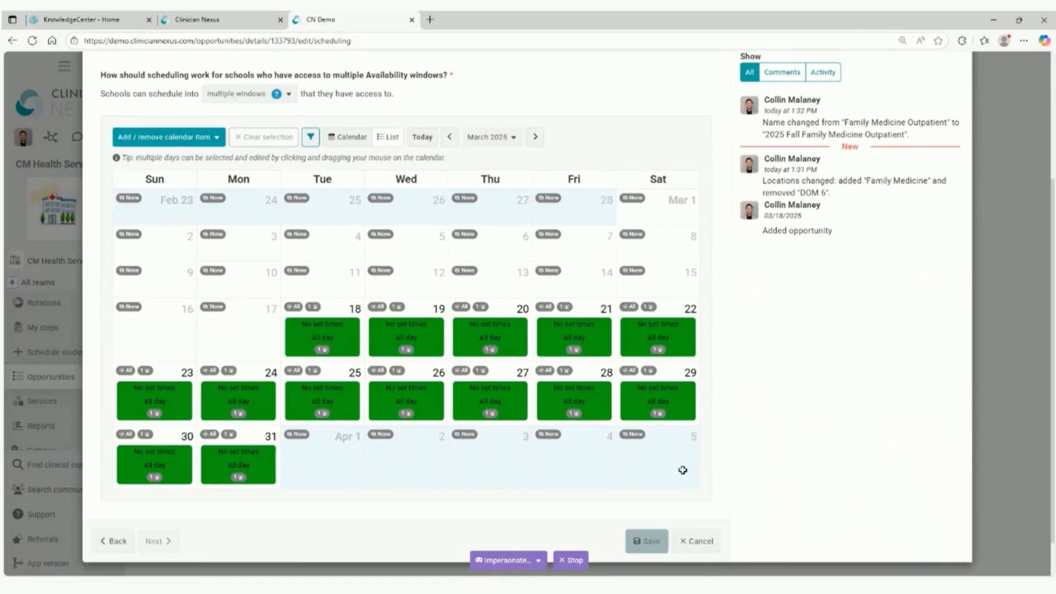
{"action": "scroll", "coordinate": [683, 470], "scroll_direction": "up", "scroll_amount": 3}
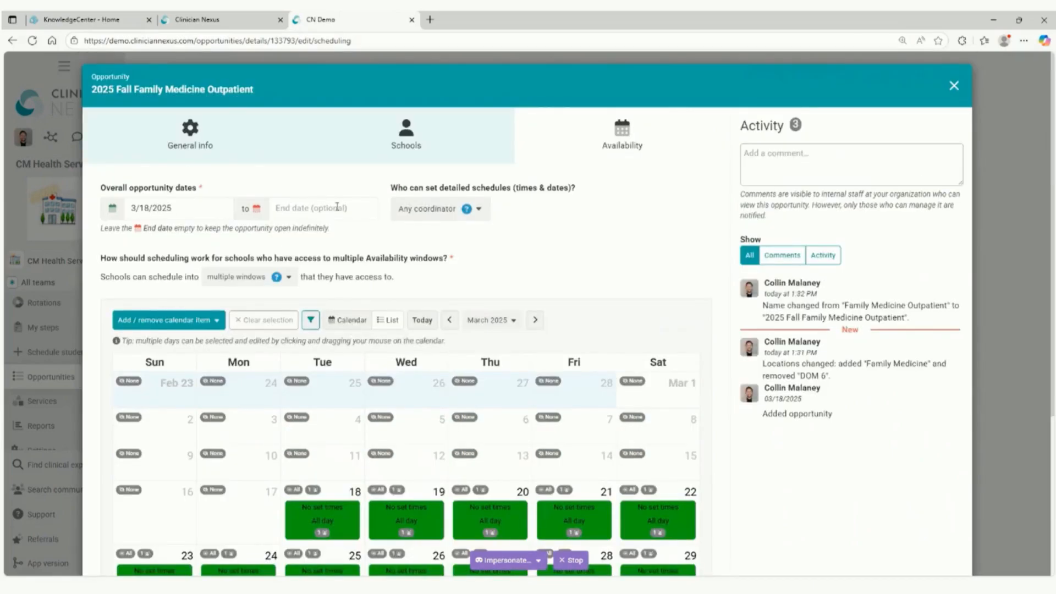
{"action": "scroll", "coordinate": [426, 360], "scroll_direction": "down", "scroll_amount": 4}
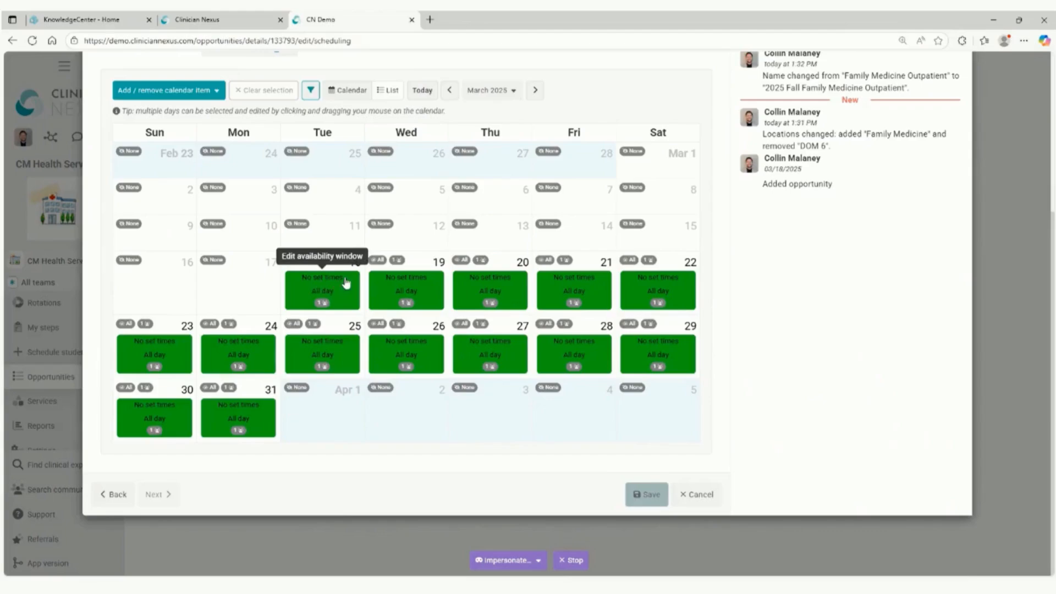
{"action": "scroll", "coordinate": [344, 296], "scroll_direction": "up", "scroll_amount": 5}
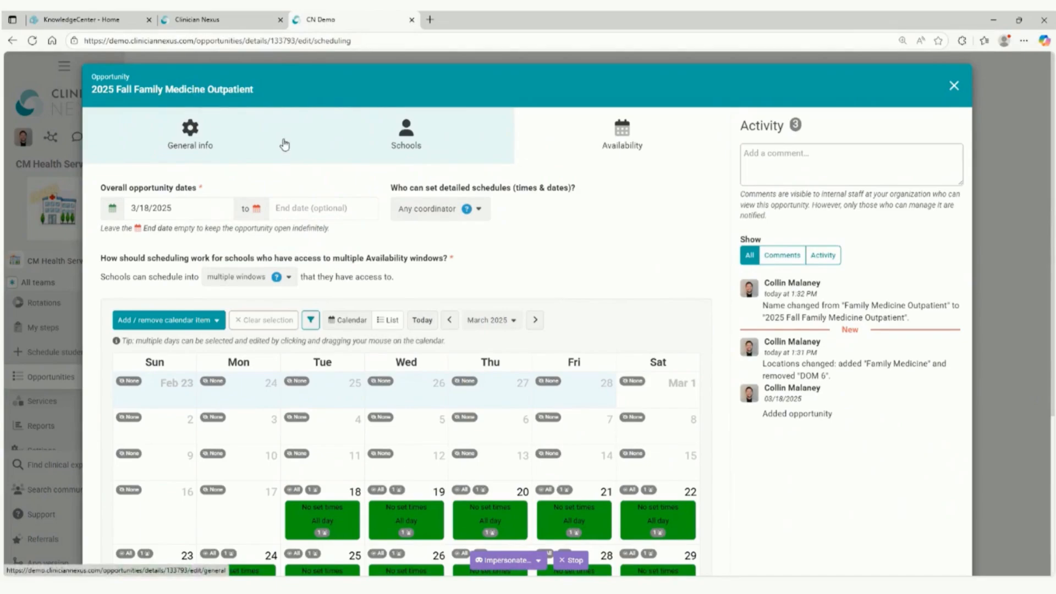
{"action": "scroll", "coordinate": [348, 310], "scroll_direction": "down", "scroll_amount": 4}
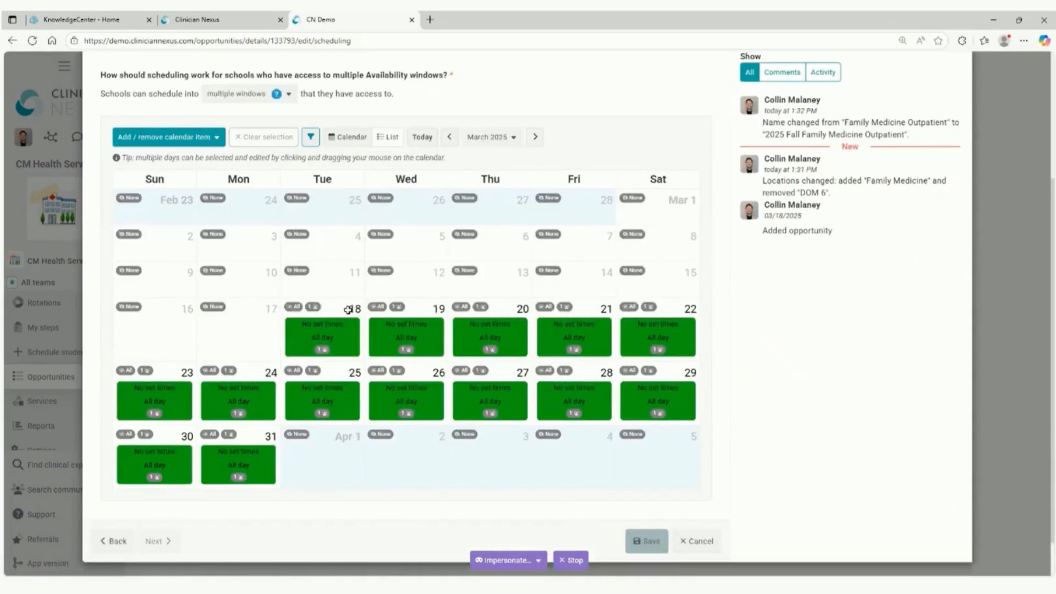
{"action": "left_click", "coordinate": [343, 338]}
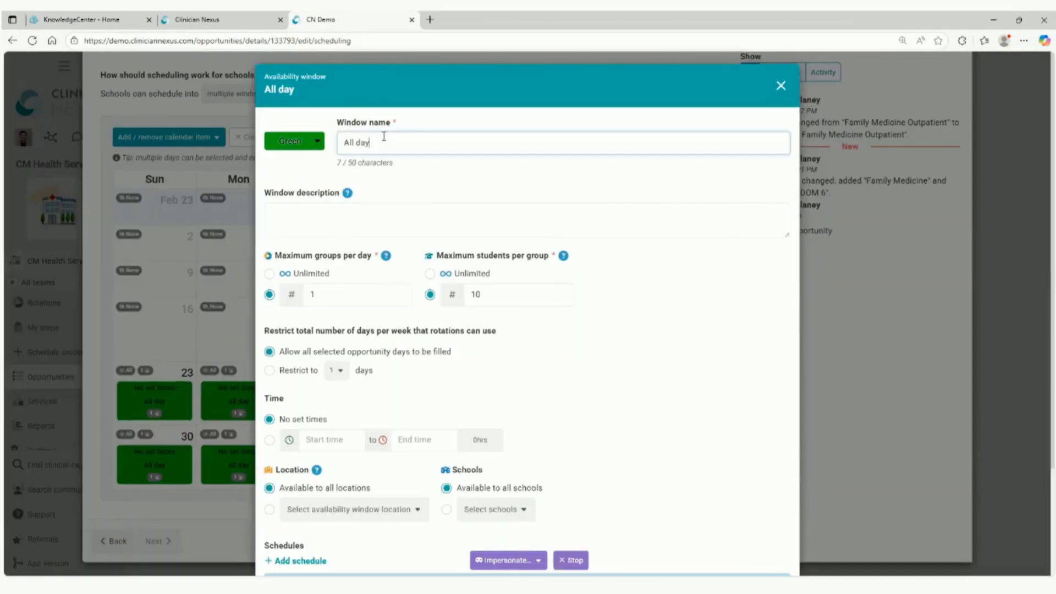
{"action": "triple_click", "coordinate": [350, 142]}
{"action": "type", "text": "Preceptor A"}
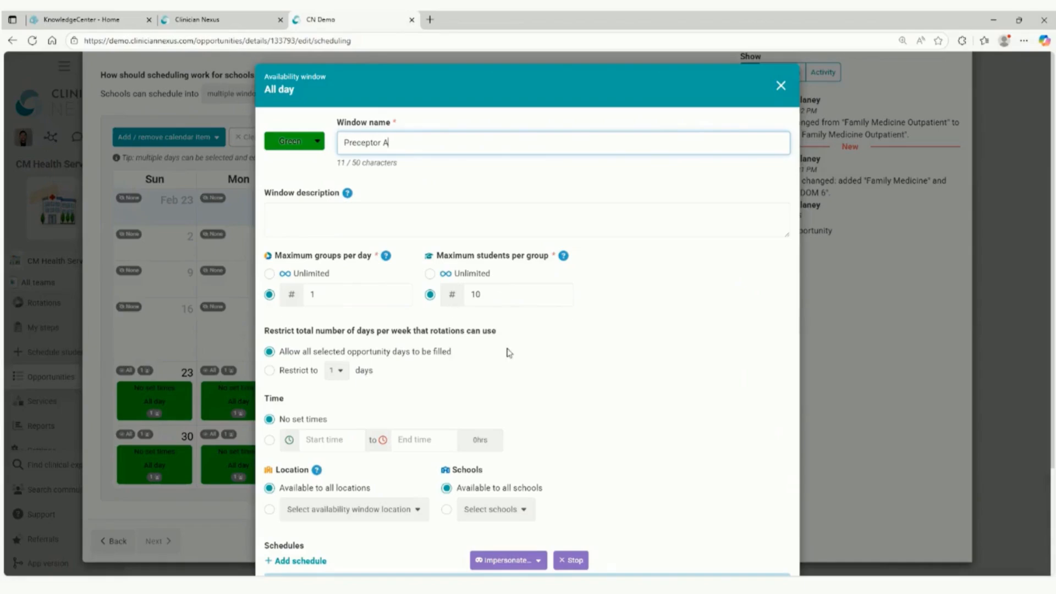
Start a new schedule for the Preceptor A window, repeating weekly on Monday, Wednesday and Friday only.
{"action": "scroll", "coordinate": [383, 384], "scroll_direction": "down", "scroll_amount": 3}
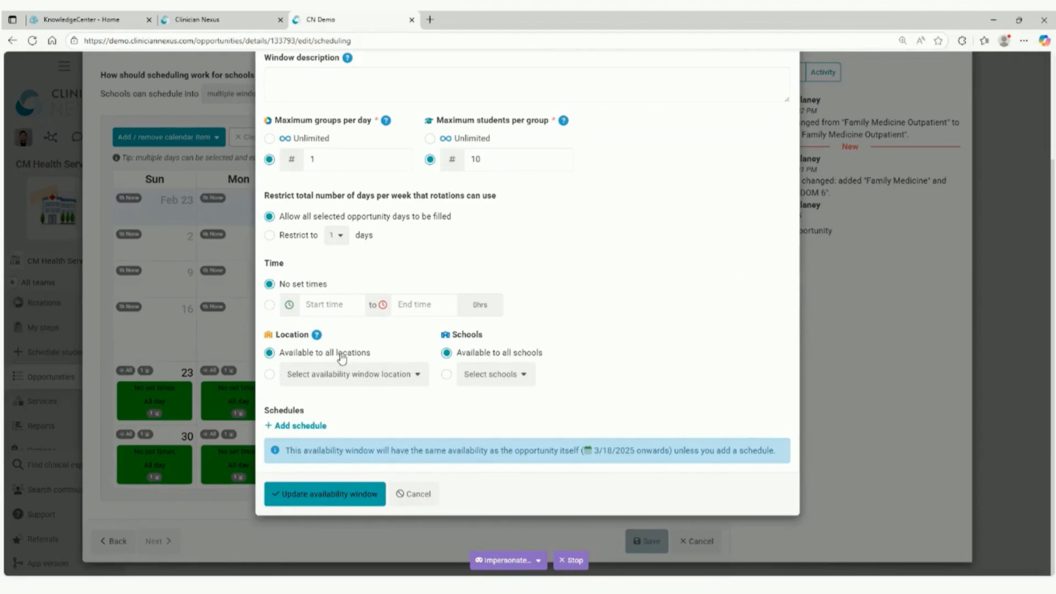
{"action": "left_click", "coordinate": [297, 426]}
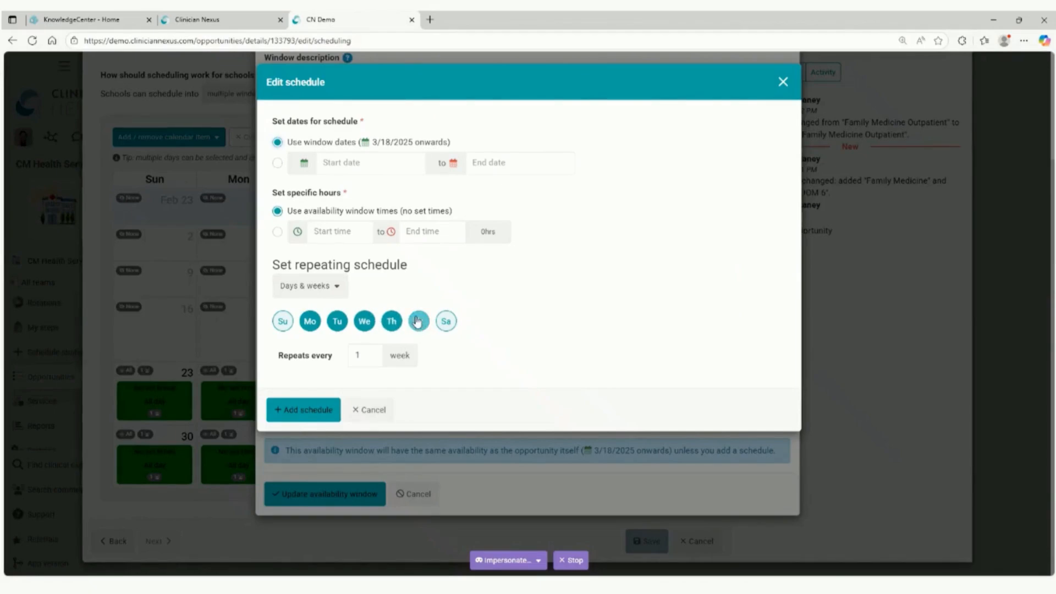
{"action": "left_click", "coordinate": [346, 323]}
{"action": "left_click", "coordinate": [391, 321]}
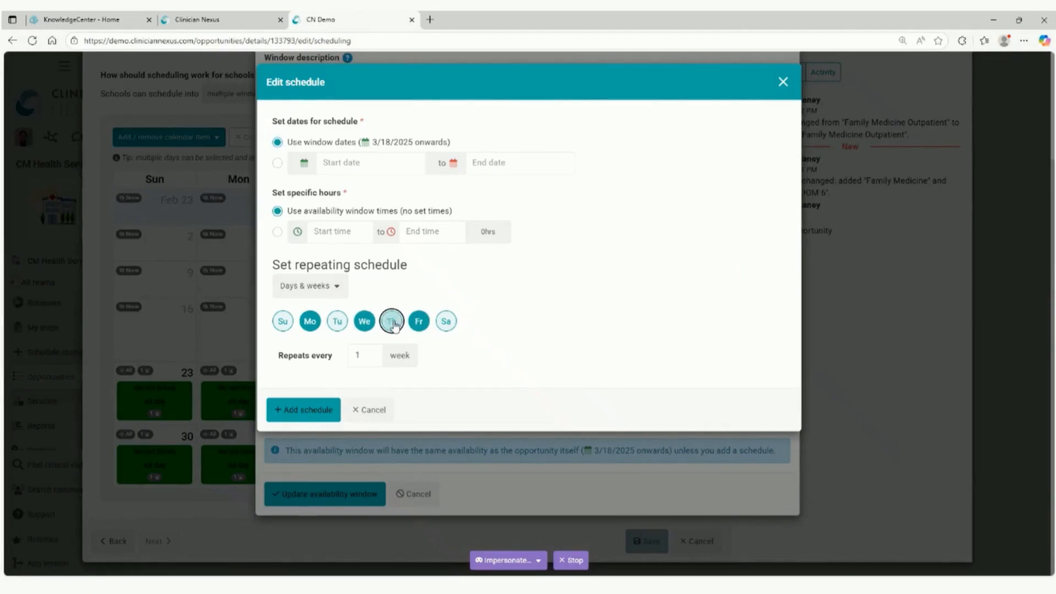
Set the schedule's specific hours to 11am to 4:30pm, add the schedule and update the availability window.
{"action": "left_click", "coordinate": [322, 236]}
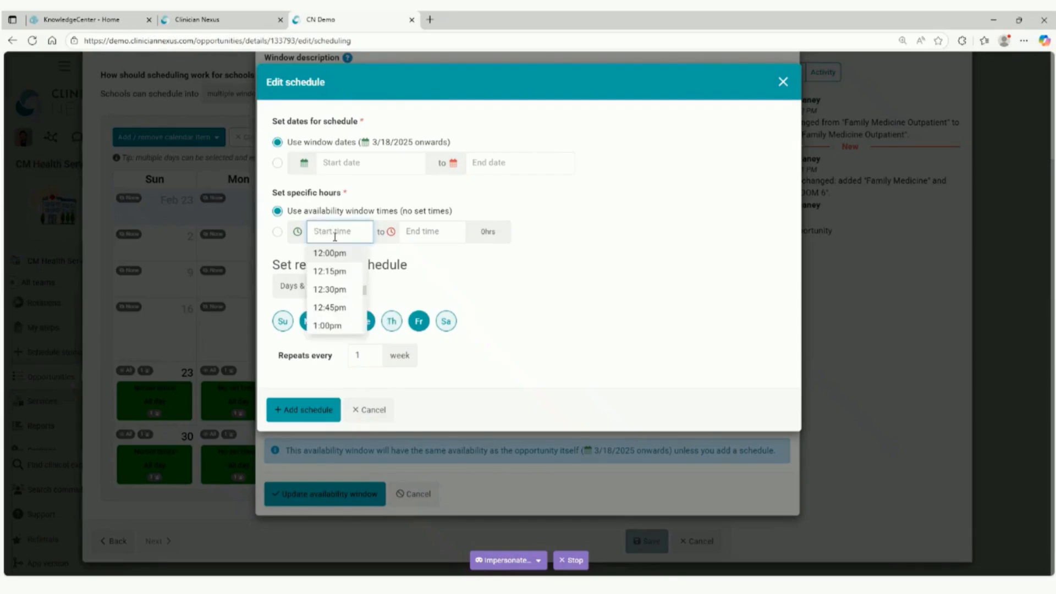
{"action": "scroll", "coordinate": [330, 284], "scroll_direction": "up", "scroll_amount": 1}
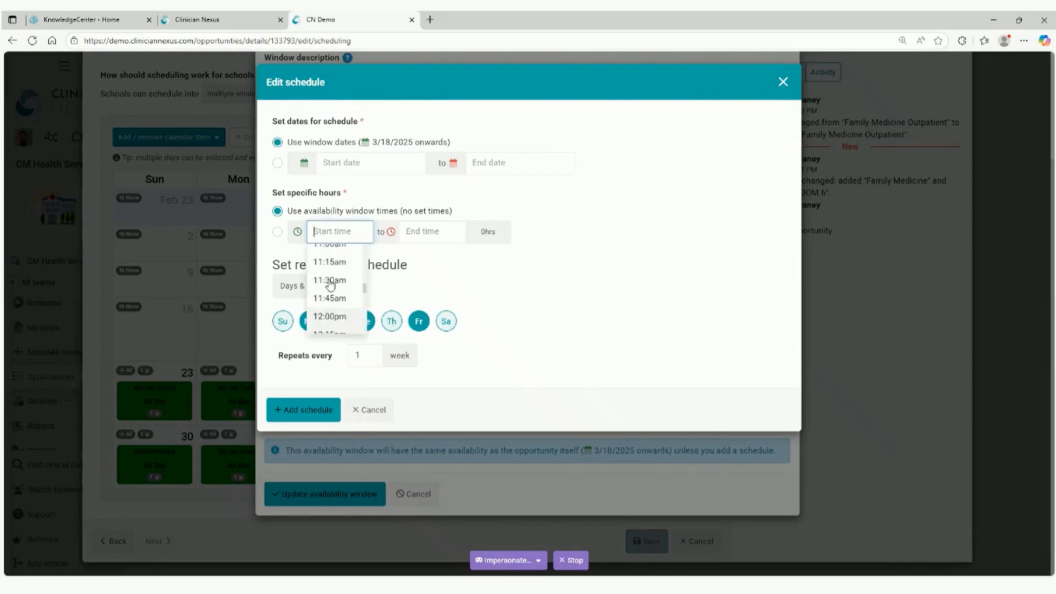
{"action": "scroll", "coordinate": [330, 284], "scroll_direction": "up", "scroll_amount": 1}
{"action": "left_click", "coordinate": [339, 269]}
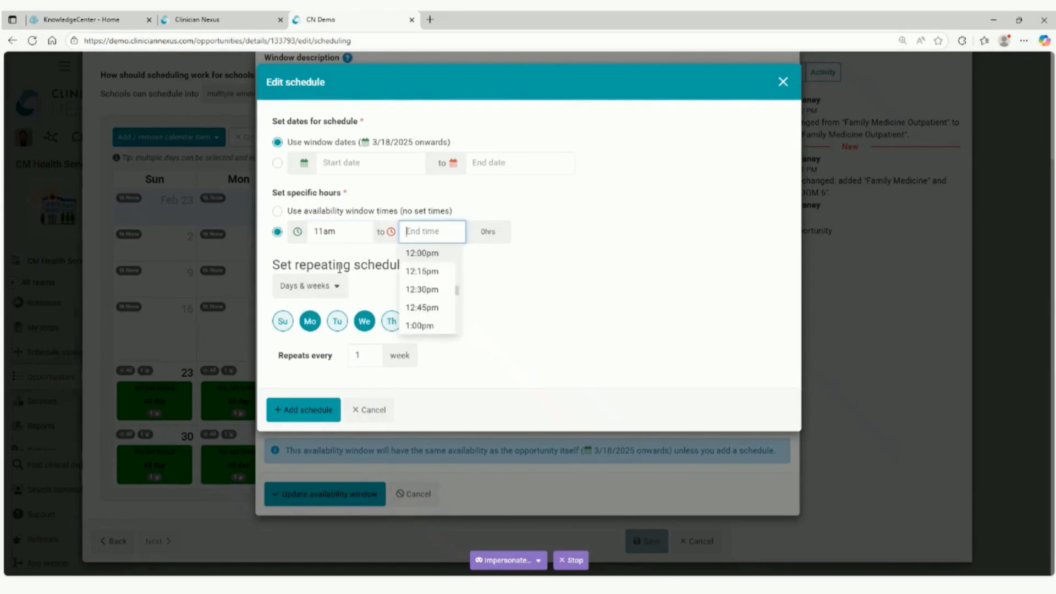
{"action": "scroll", "coordinate": [425, 291], "scroll_direction": "down", "scroll_amount": 5}
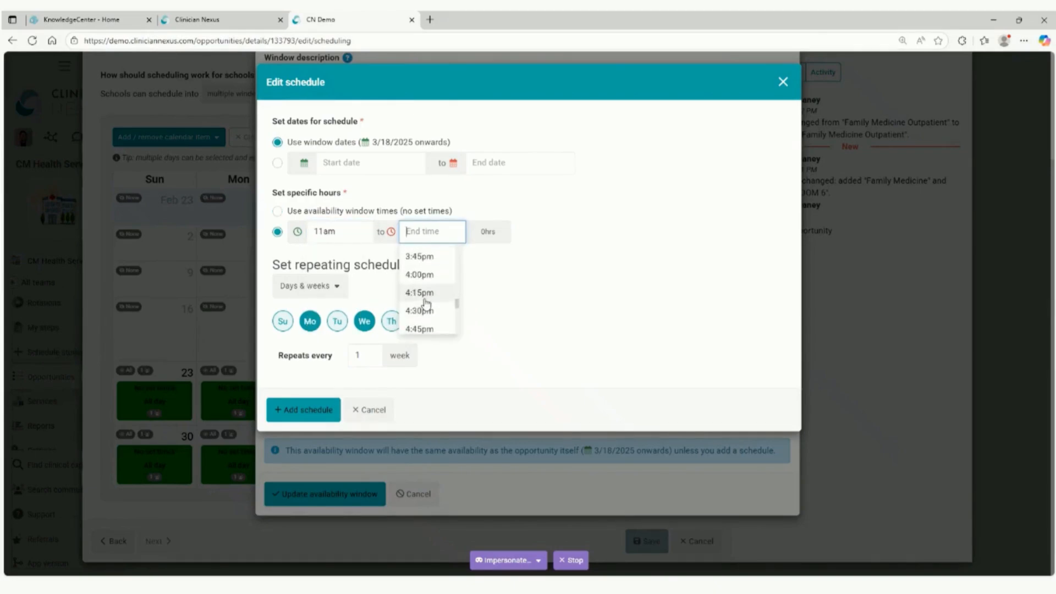
{"action": "left_click", "coordinate": [422, 311]}
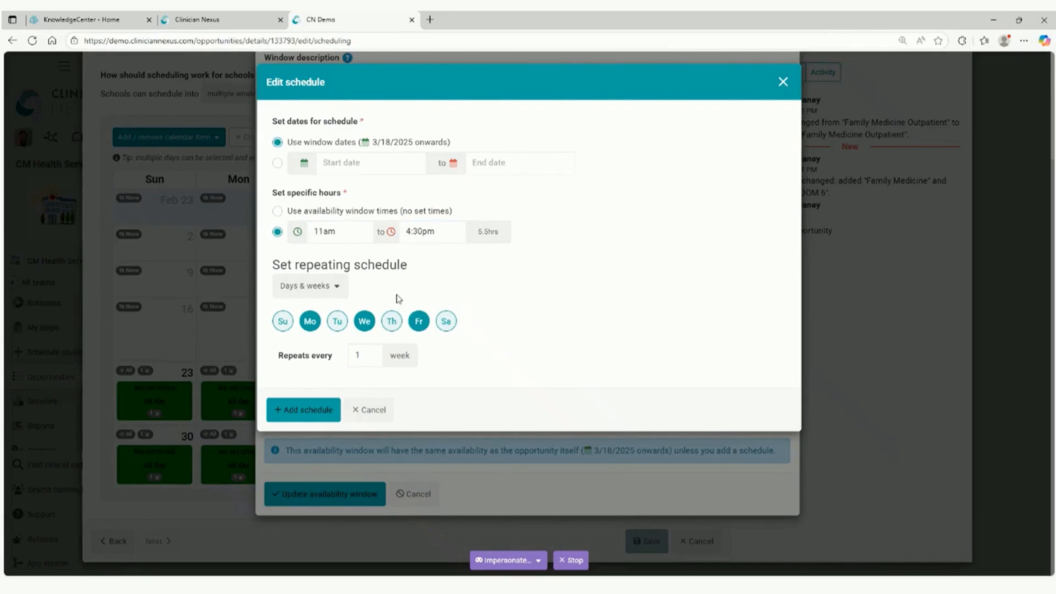
{"action": "left_click", "coordinate": [303, 407]}
{"action": "left_click", "coordinate": [317, 520]}
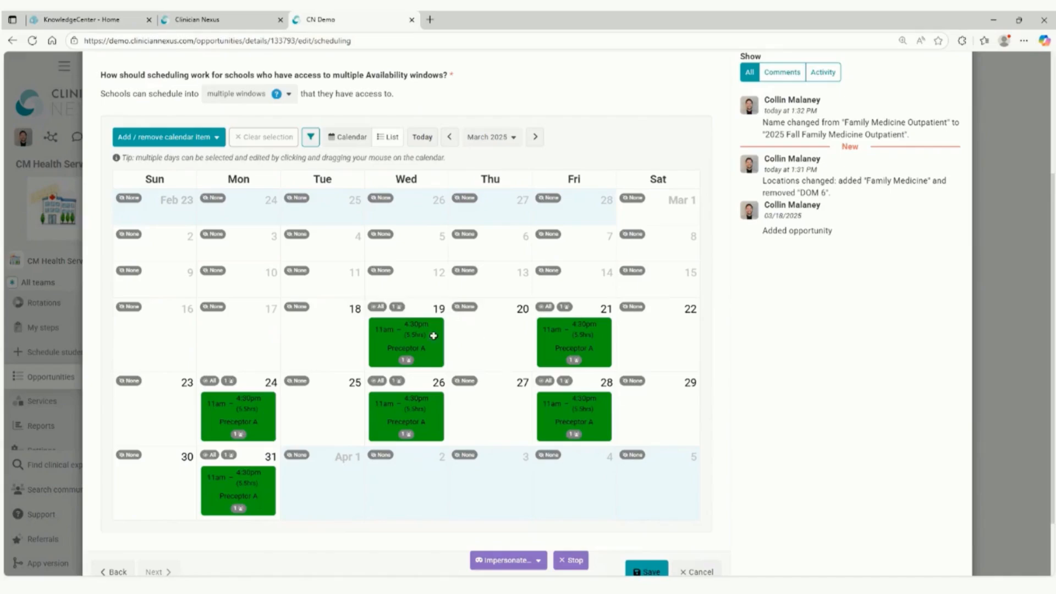
Create a new availability window on the opportunity's calendar and name it "Preceptor B".
{"action": "left_click", "coordinate": [170, 142]}
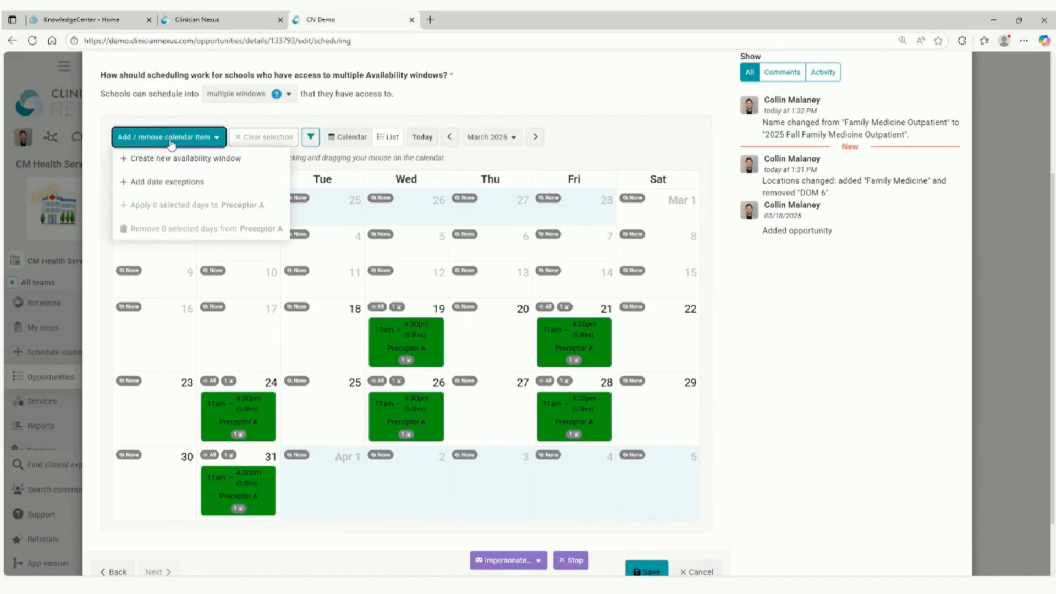
{"action": "left_click", "coordinate": [203, 165]}
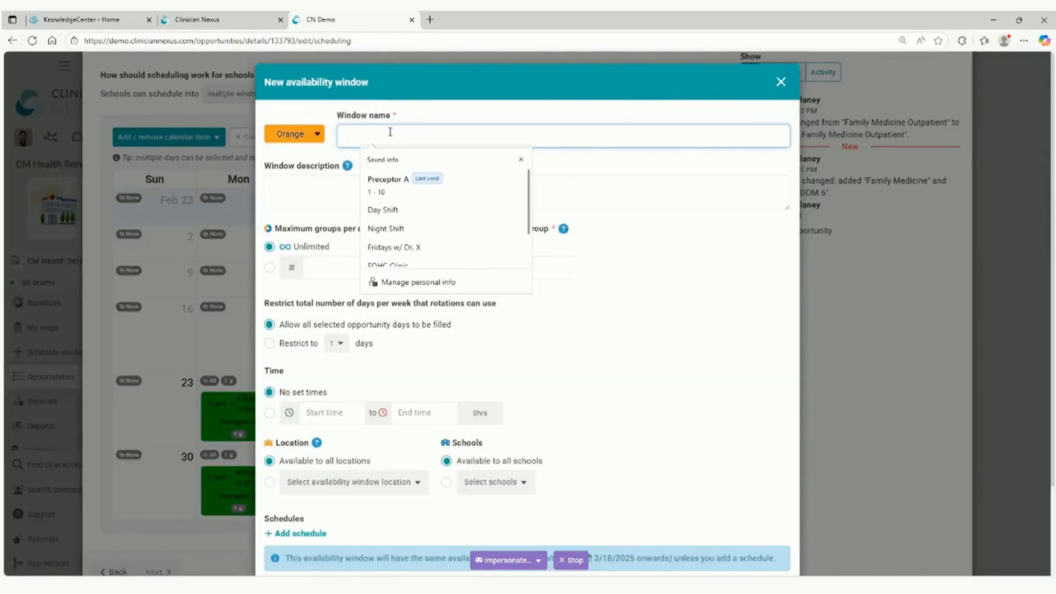
{"action": "type", "text": "Preceptor A"}
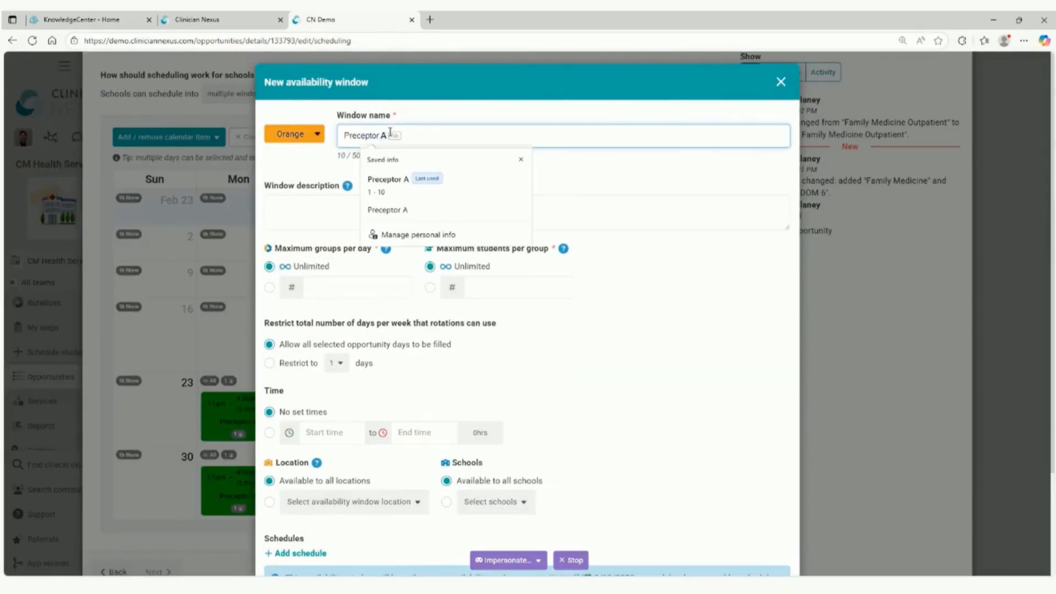
{"action": "key", "text": "BackSpace"}
{"action": "type", "text": "B"}
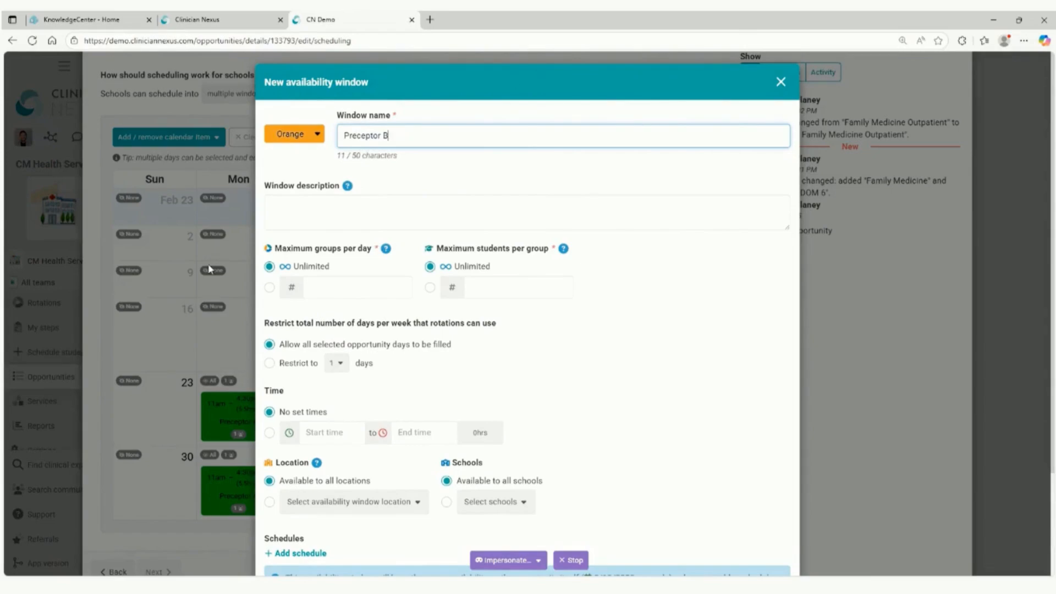
Limit the Preceptor B window to a maximum of 1 group per day and 10 students per group.
{"action": "left_click", "coordinate": [320, 284]}
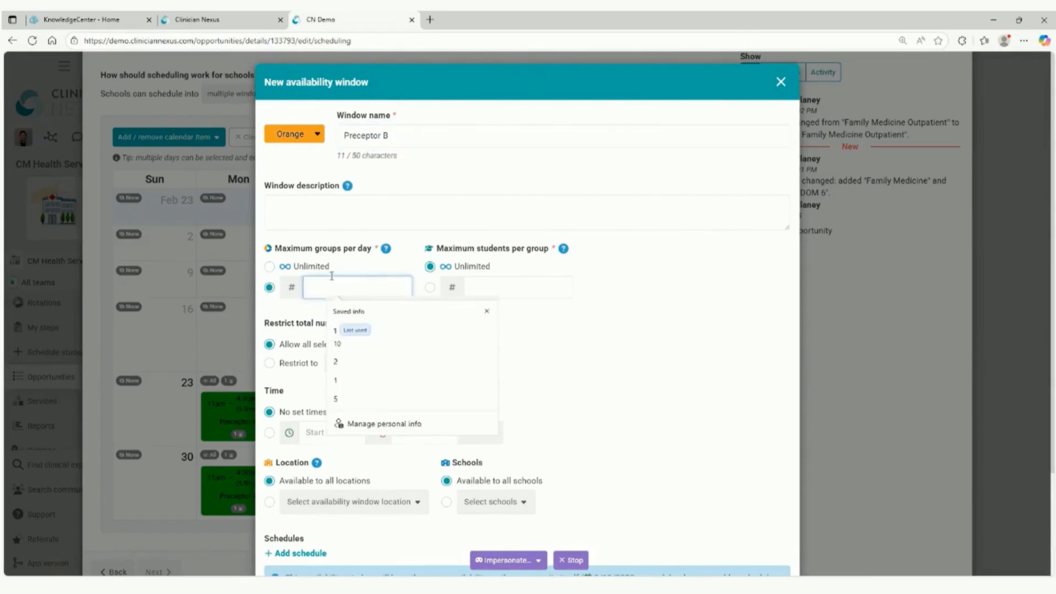
{"action": "type", "text": "1"}
{"action": "left_click", "coordinate": [469, 283]}
{"action": "type", "text": "1"}
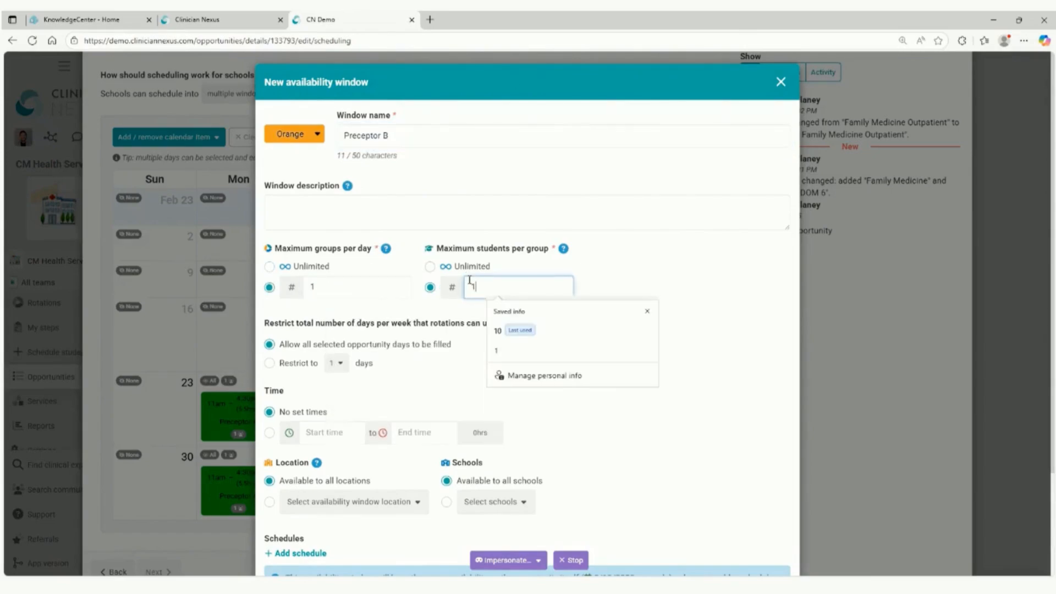
{"action": "type", "text": "0"}
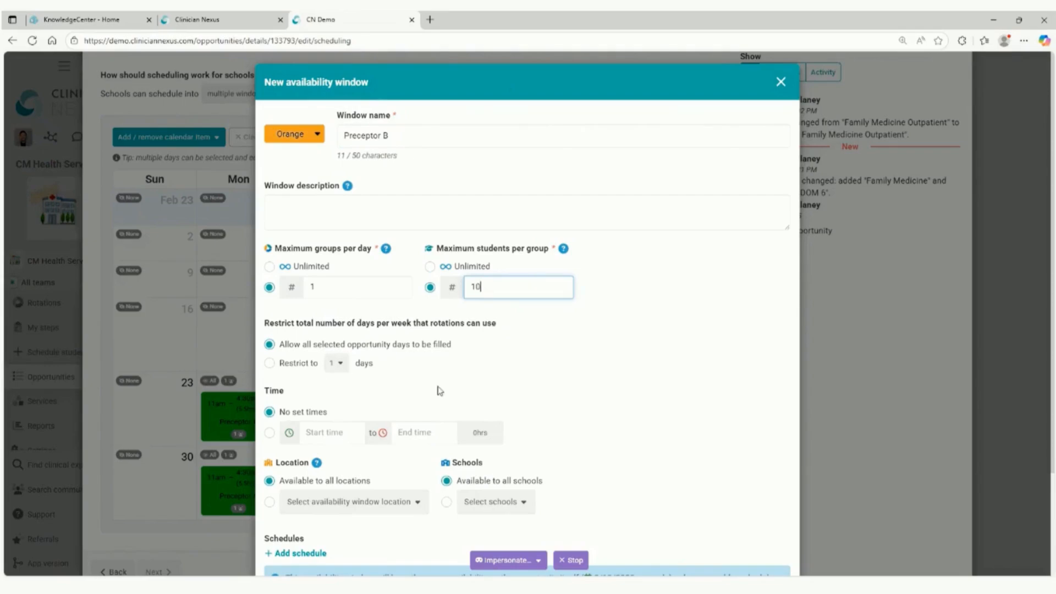
Start a schedule for the Preceptor B window, repeating weekly on Monday through Thursday.
{"action": "scroll", "coordinate": [440, 391], "scroll_direction": "down", "scroll_amount": 3}
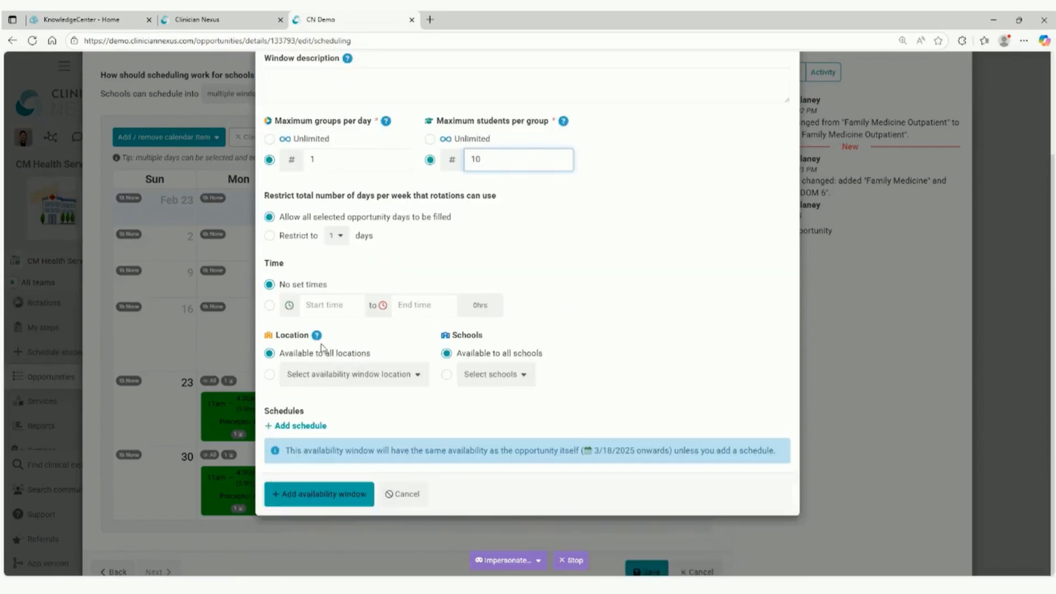
{"action": "left_click", "coordinate": [296, 427]}
{"action": "left_click", "coordinate": [418, 322]}
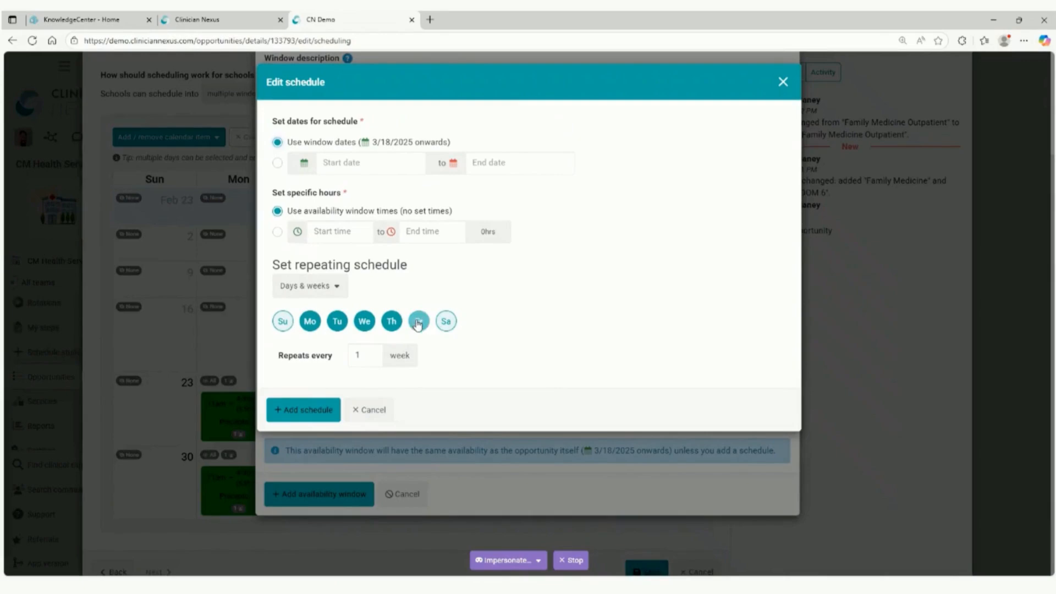
Set the Preceptor B schedule's hours to 8:30am to 4:30pm, then add the schedule and the availability window.
{"action": "left_click", "coordinate": [319, 228]}
{"action": "scroll", "coordinate": [330, 274], "scroll_direction": "down", "scroll_amount": 10}
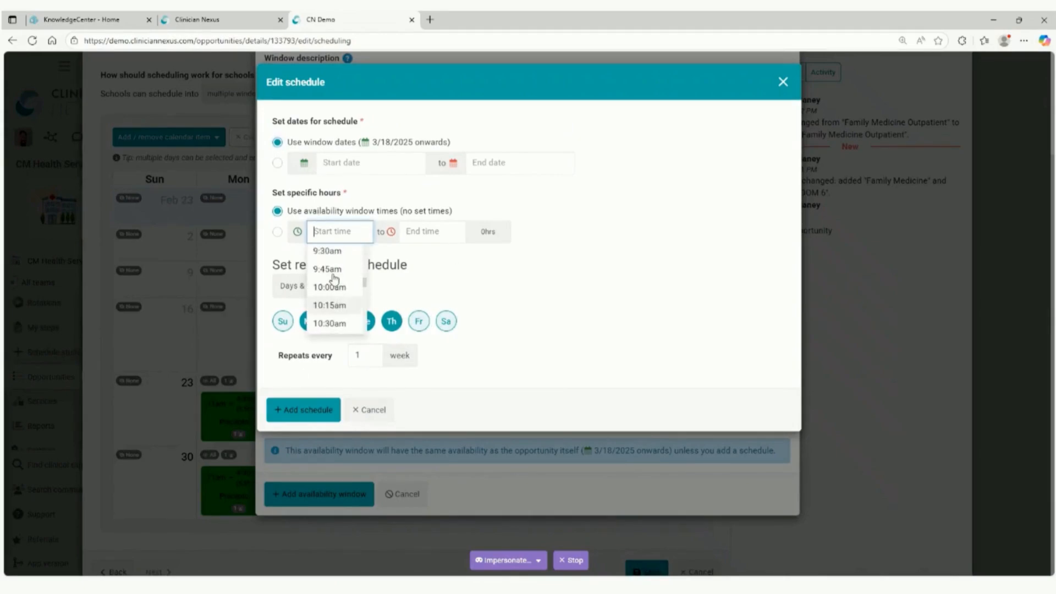
{"action": "scroll", "coordinate": [340, 280], "scroll_direction": "up", "scroll_amount": 1}
{"action": "left_click", "coordinate": [322, 265]}
{"action": "left_click", "coordinate": [412, 232]}
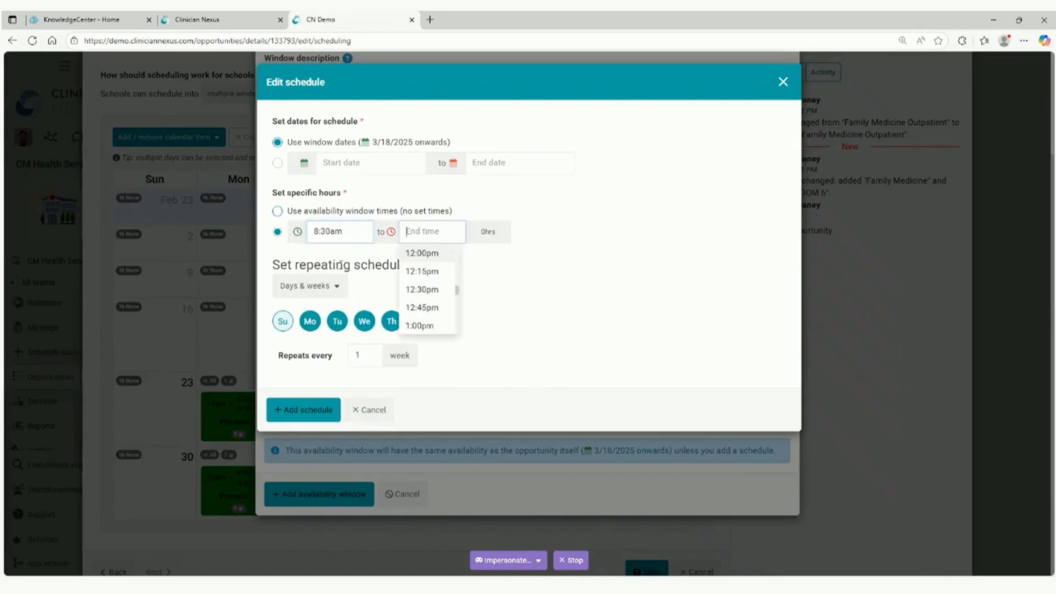
{"action": "scroll", "coordinate": [428, 297], "scroll_direction": "down", "scroll_amount": 5}
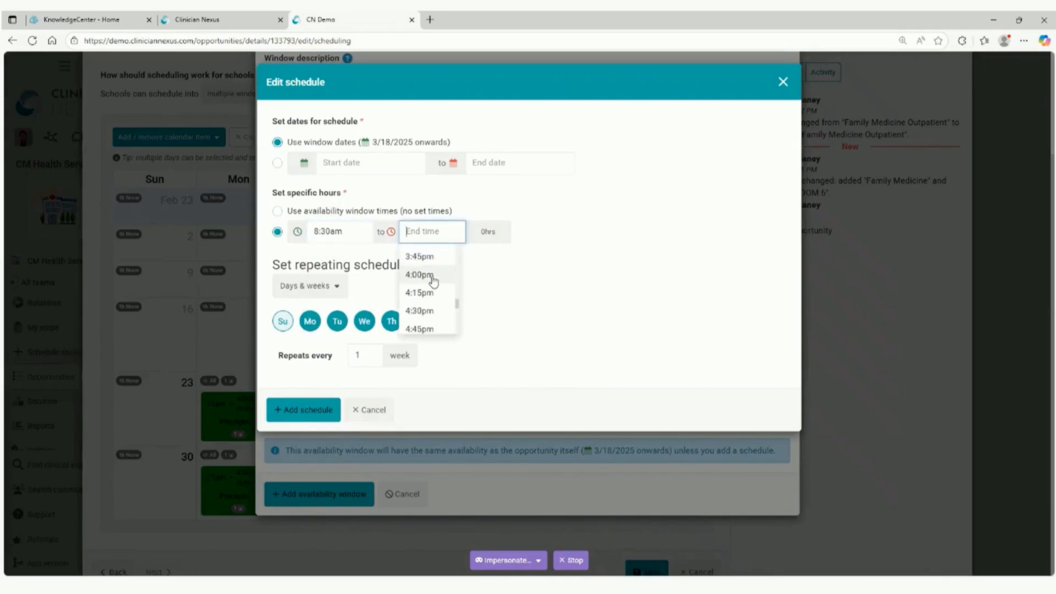
{"action": "left_click", "coordinate": [427, 309]}
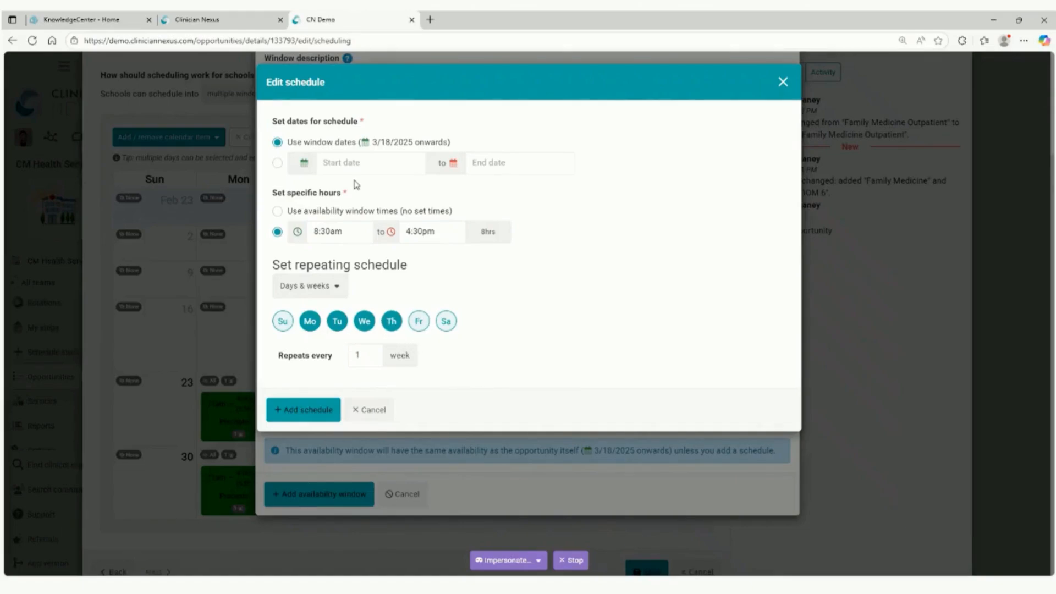
{"action": "left_click", "coordinate": [307, 413]}
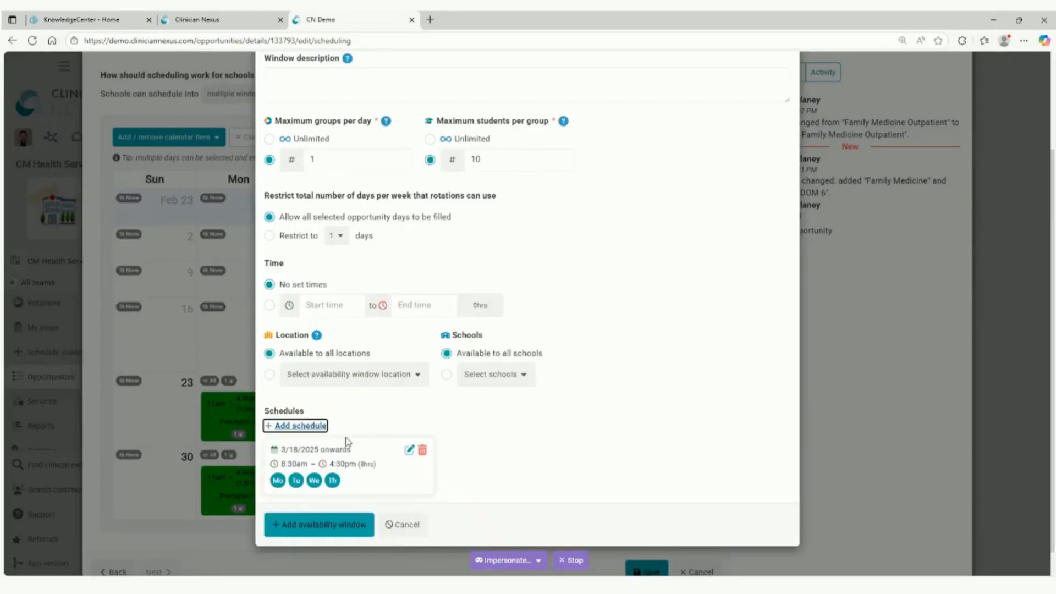
{"action": "left_click", "coordinate": [301, 531]}
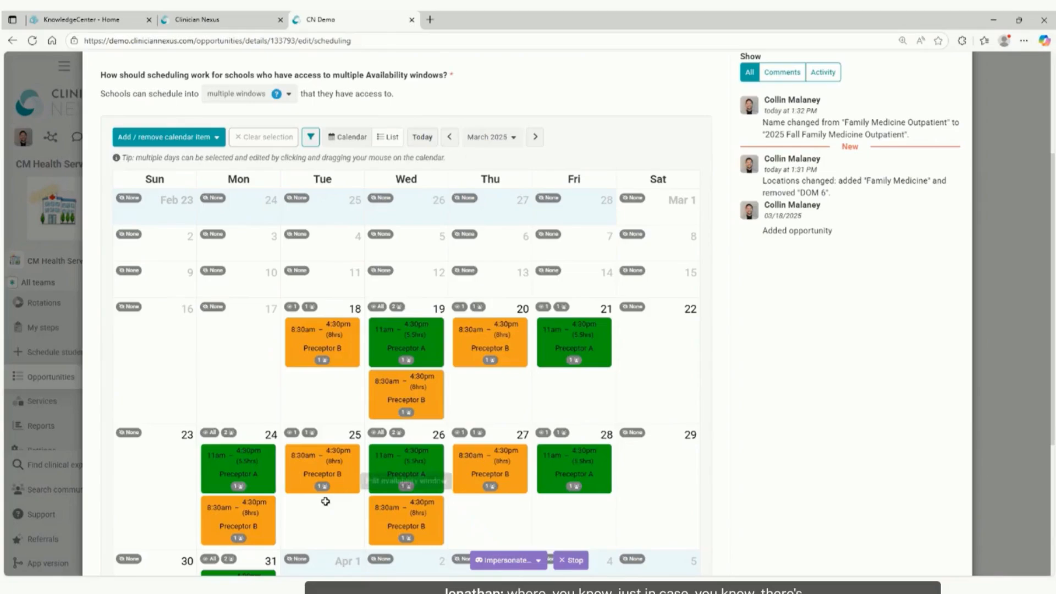
Create another availability window on the opportunity's calendar and name it "Preceptor C".
{"action": "scroll", "coordinate": [389, 354], "scroll_direction": "up", "scroll_amount": 3}
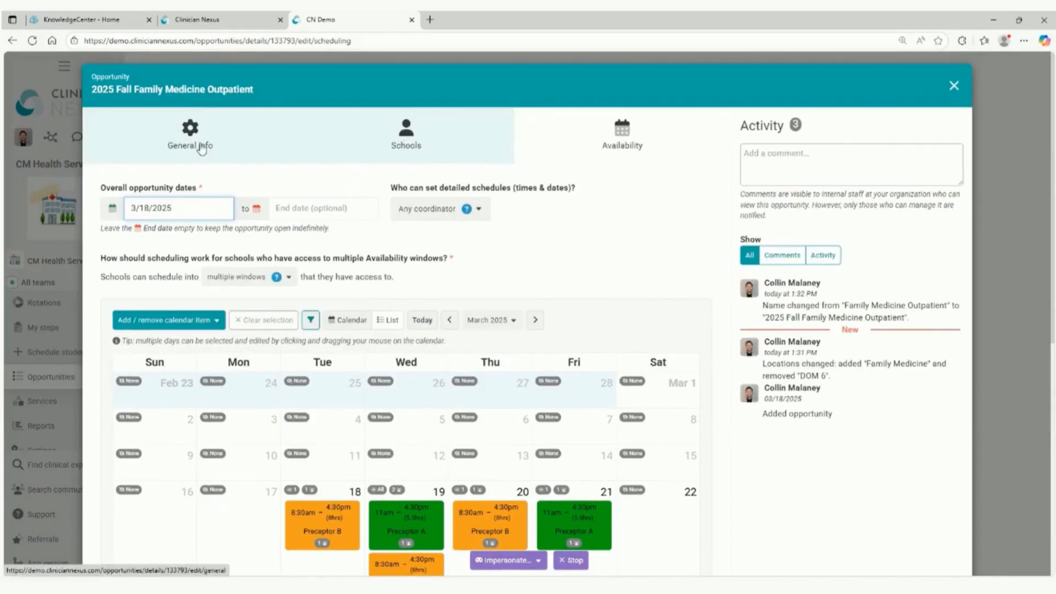
{"action": "left_click", "coordinate": [177, 320]}
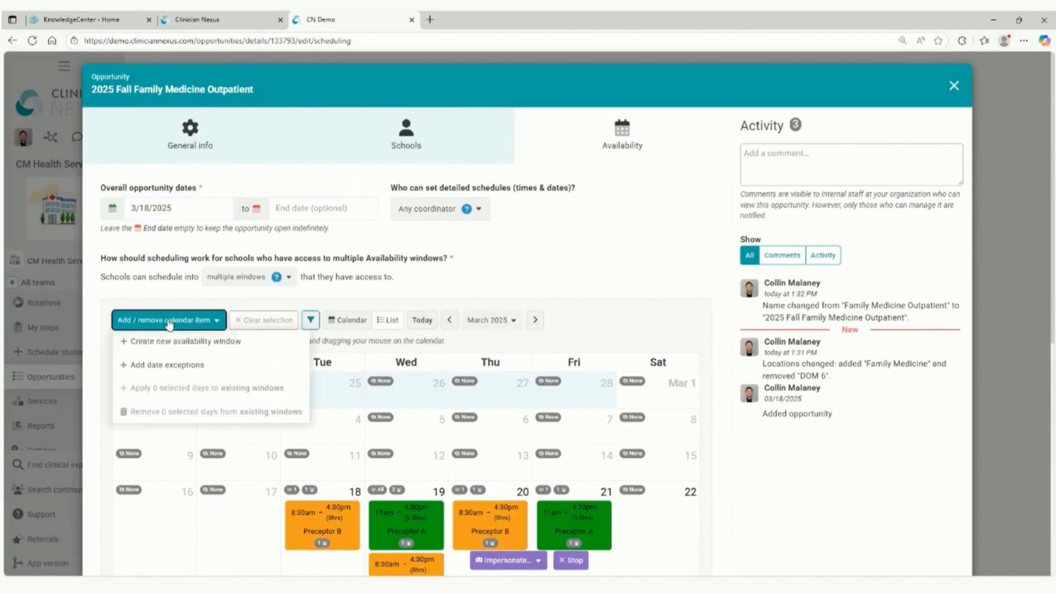
{"action": "left_click", "coordinate": [198, 343]}
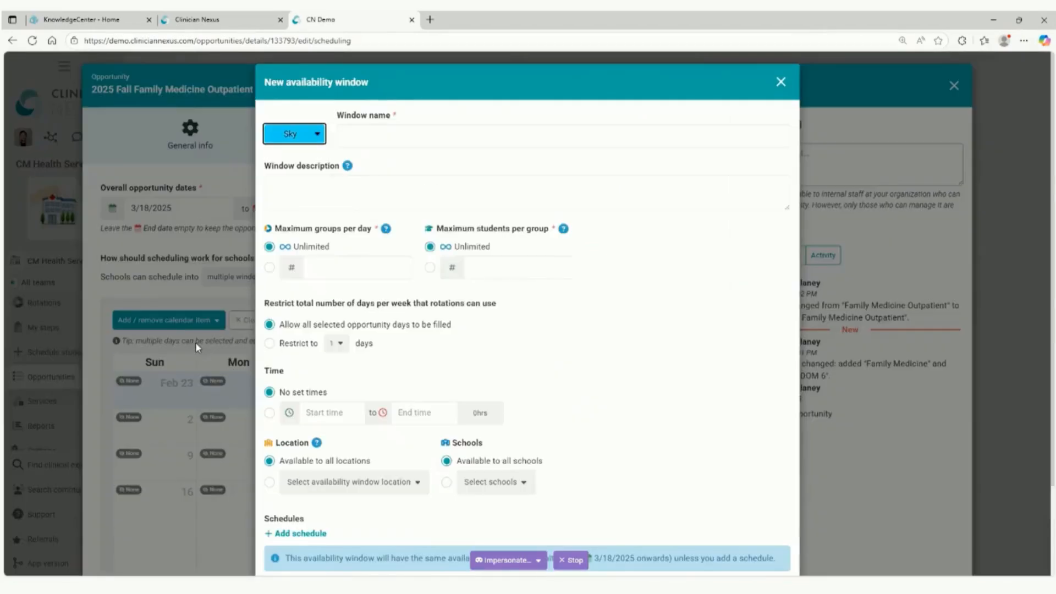
{"action": "left_click", "coordinate": [350, 141]}
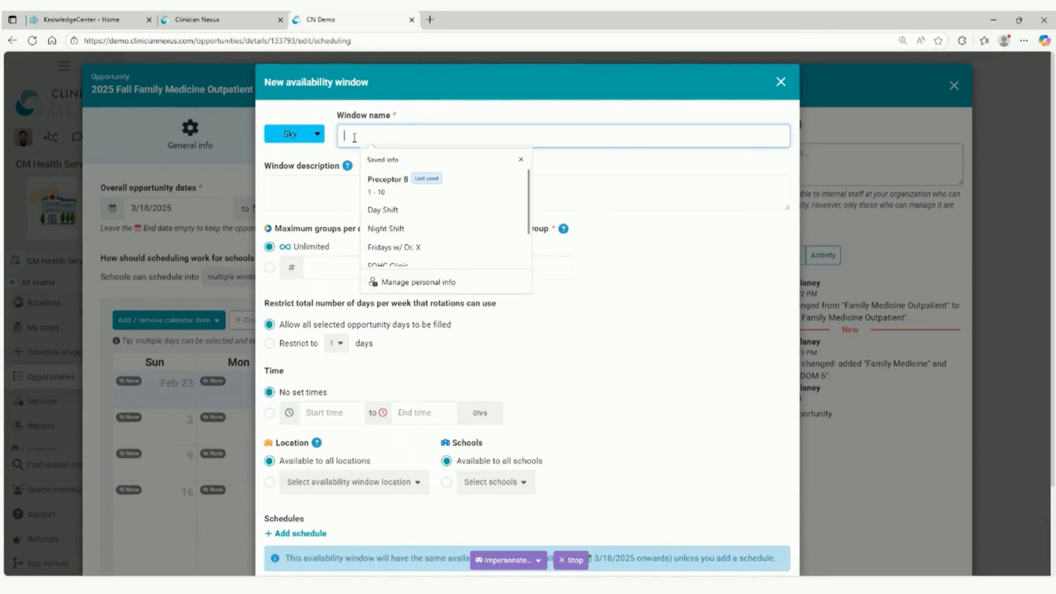
{"action": "type", "text": "Preceptor C"}
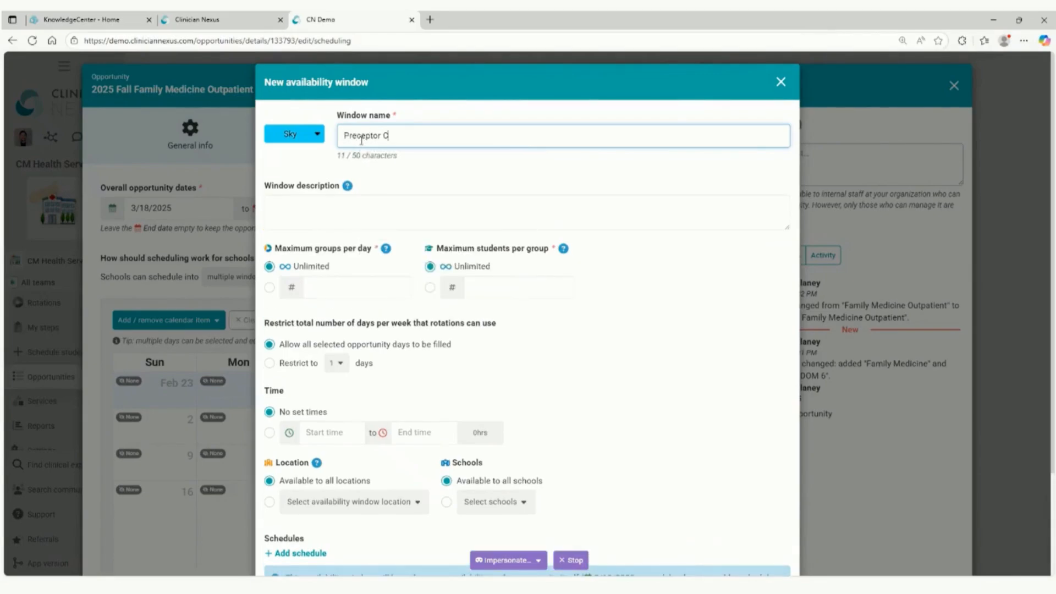
Limit the Preceptor C window to a maximum of 2 groups per day and 6 students per group.
{"action": "left_click", "coordinate": [331, 286]}
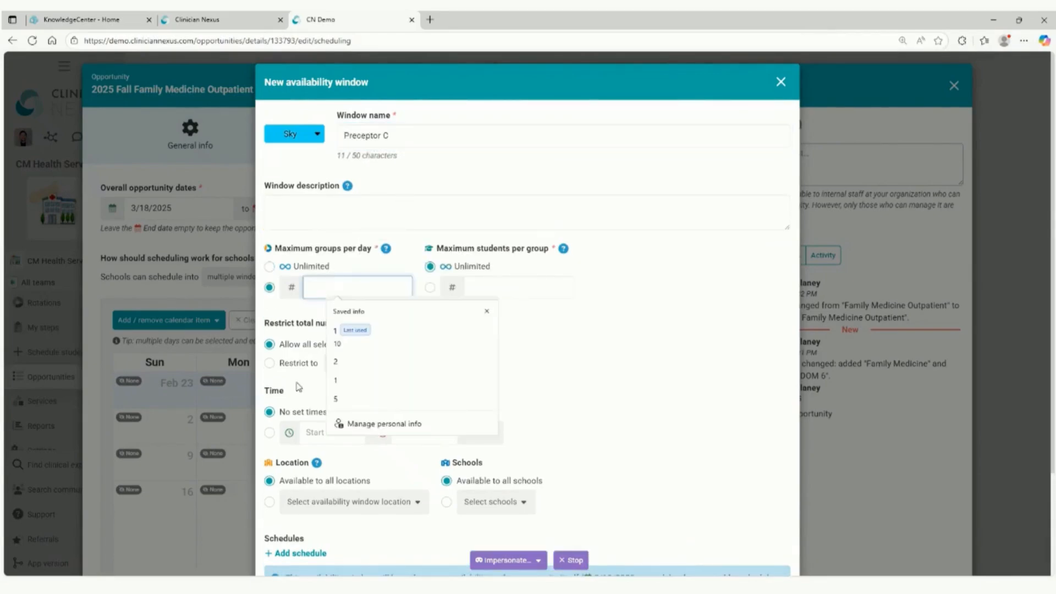
{"action": "type", "text": "2"}
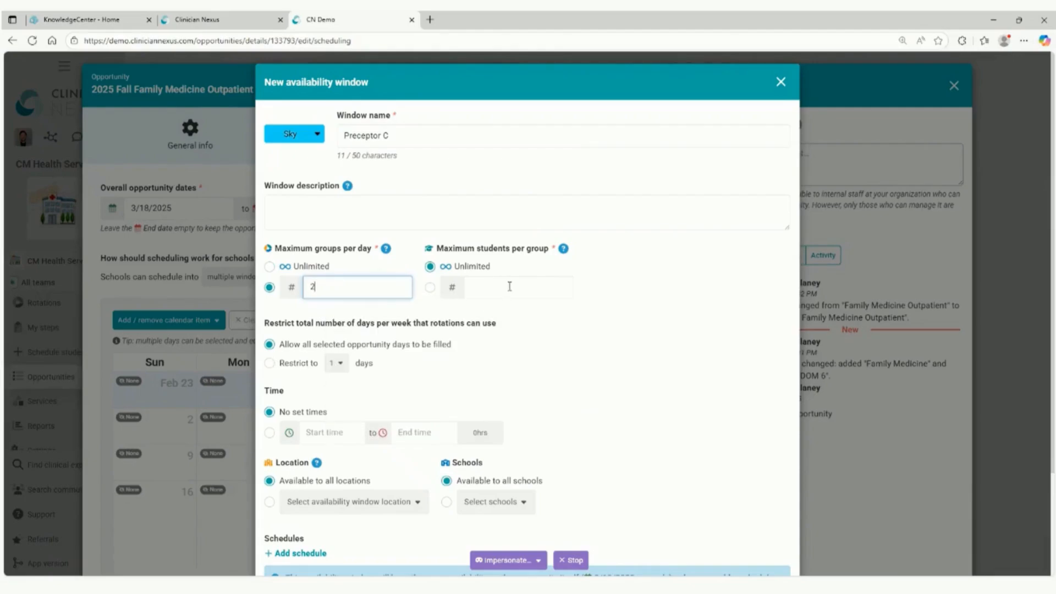
{"action": "left_click", "coordinate": [506, 287]}
{"action": "type", "text": "6"}
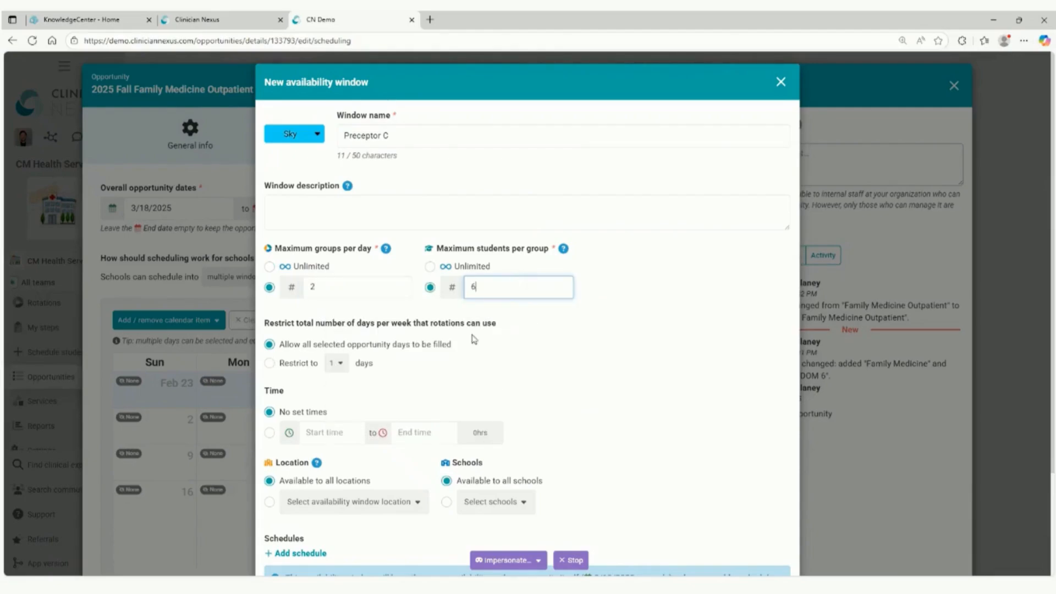
Start a schedule for the Preceptor C window that repeats weekly on Saturday and Sunday only.
{"action": "scroll", "coordinate": [478, 356], "scroll_direction": "down", "scroll_amount": 2}
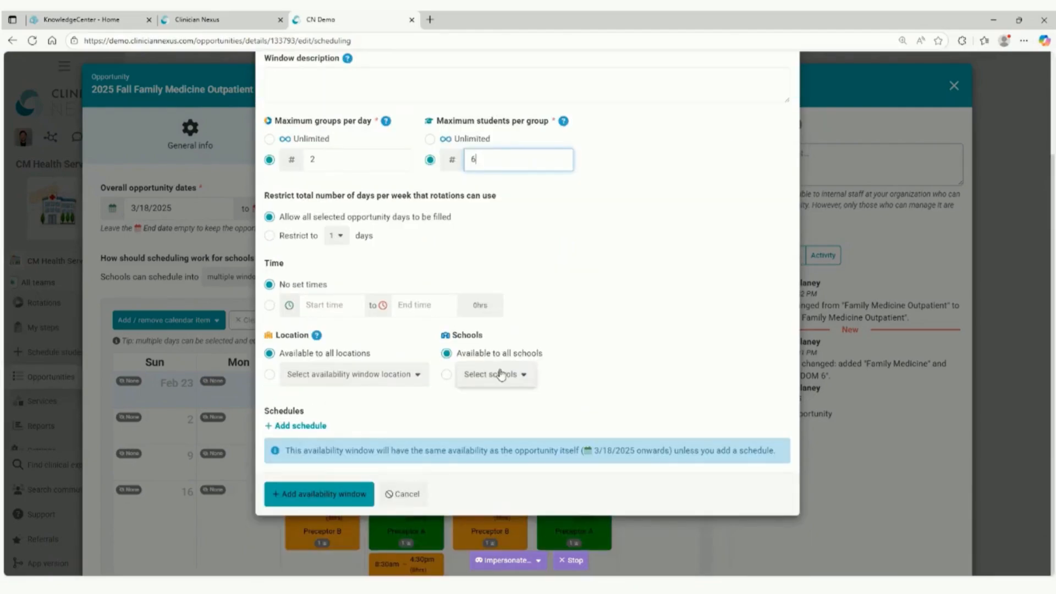
{"action": "left_click", "coordinate": [297, 426]}
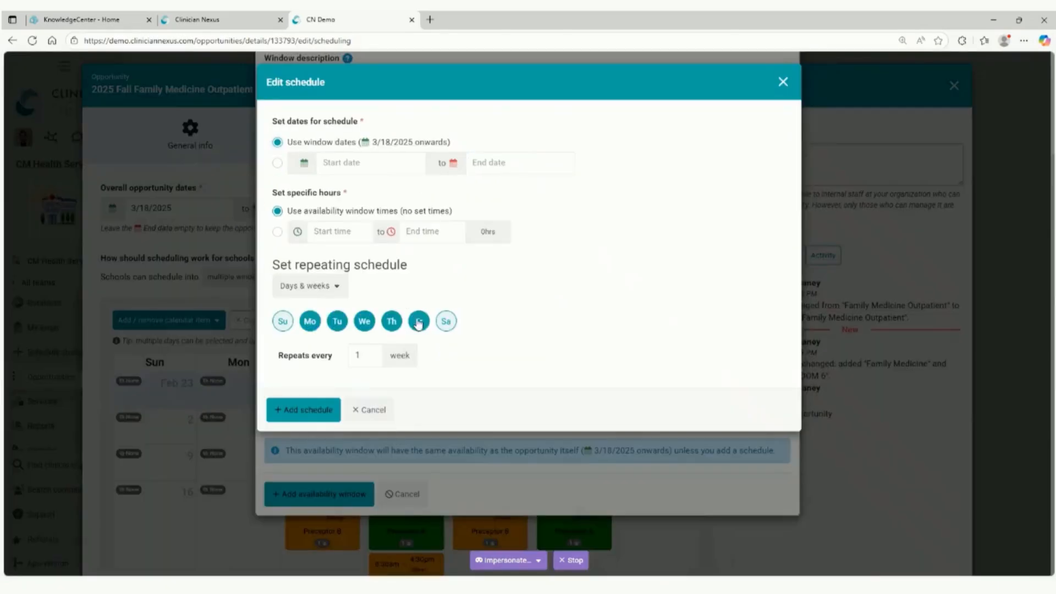
{"action": "left_click", "coordinate": [310, 322]}
{"action": "left_click", "coordinate": [337, 321]}
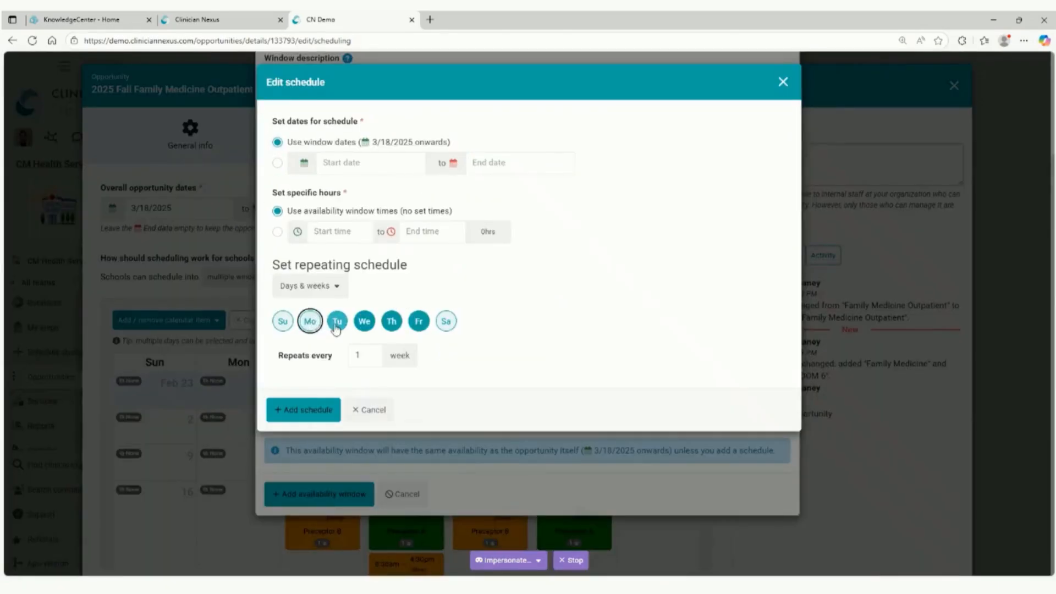
{"action": "left_click", "coordinate": [371, 325]}
{"action": "left_click", "coordinate": [393, 323]}
{"action": "left_click", "coordinate": [422, 325]}
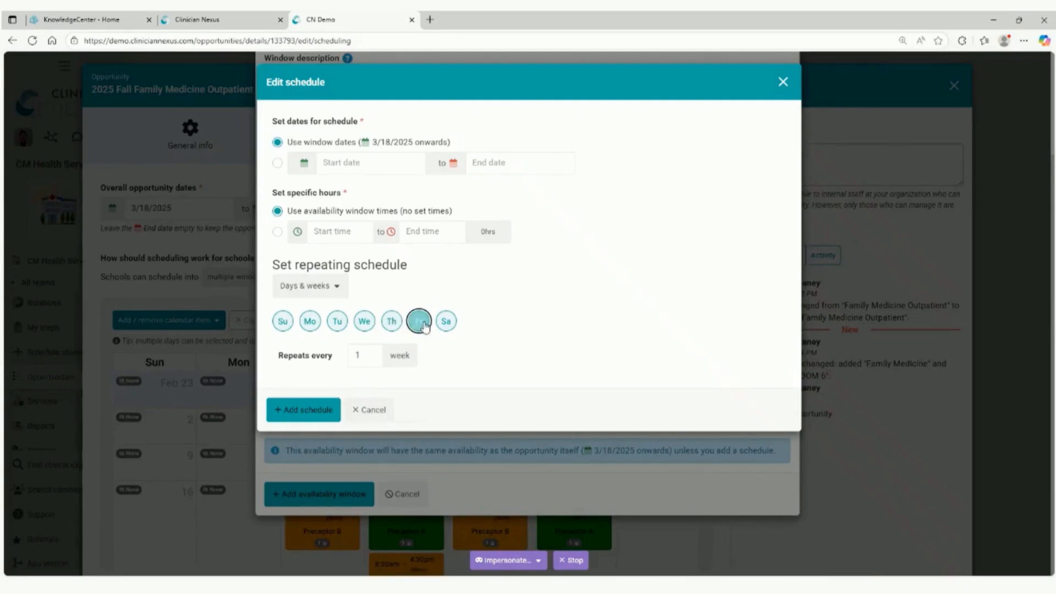
{"action": "left_click", "coordinate": [446, 321]}
{"action": "left_click", "coordinate": [276, 322]}
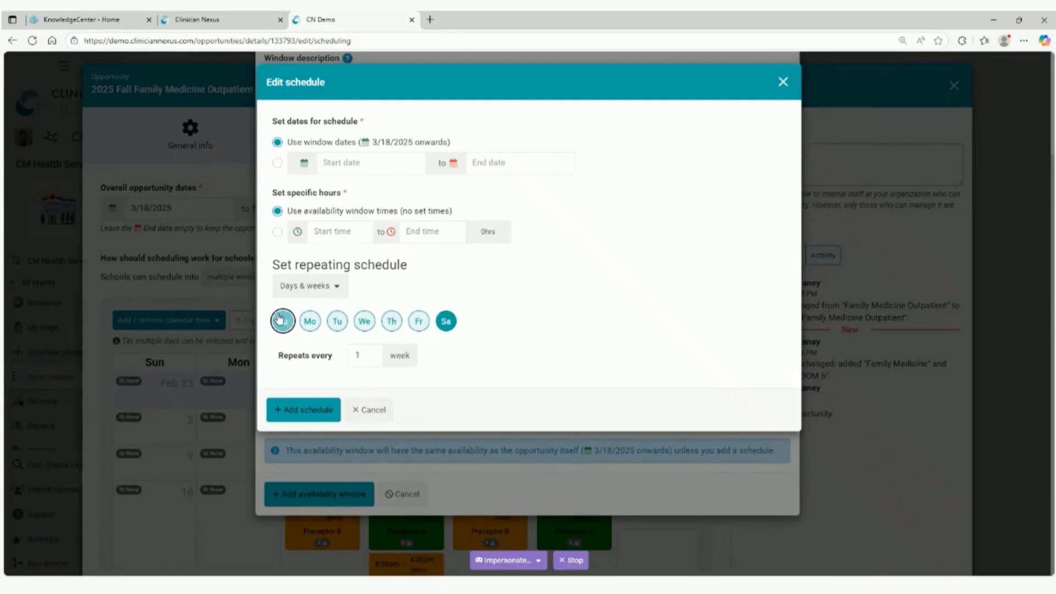
Set the Preceptor C schedule's hours to 8:30am to 3:30pm and add the schedule and the availability window.
{"action": "left_click", "coordinate": [341, 234]}
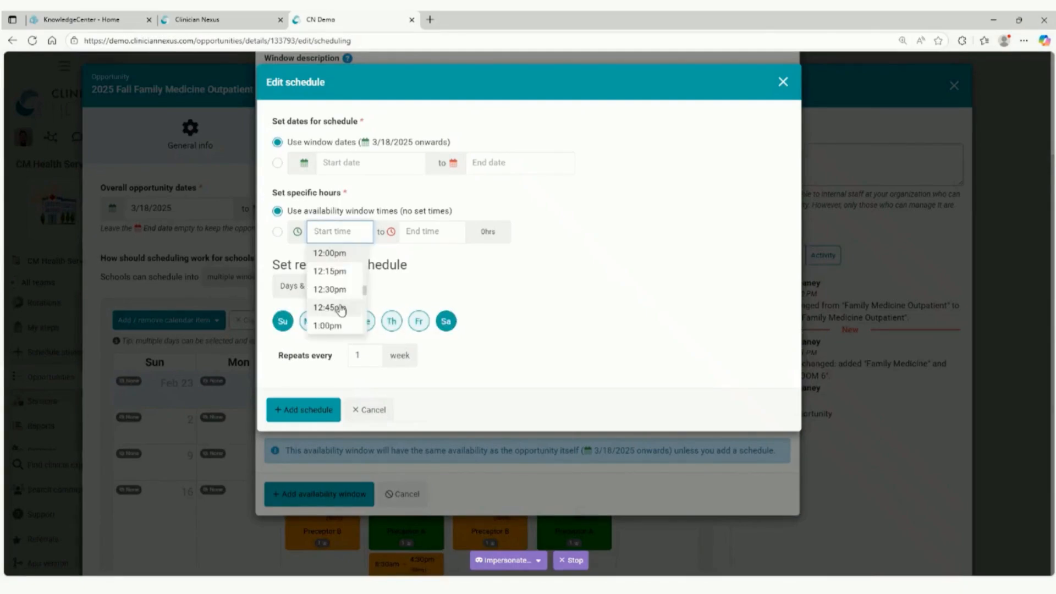
{"action": "scroll", "coordinate": [330, 308], "scroll_direction": "down", "scroll_amount": 1}
{"action": "scroll", "coordinate": [346, 306], "scroll_direction": "up", "scroll_amount": 1}
{"action": "scroll", "coordinate": [346, 297], "scroll_direction": "up", "scroll_amount": 5}
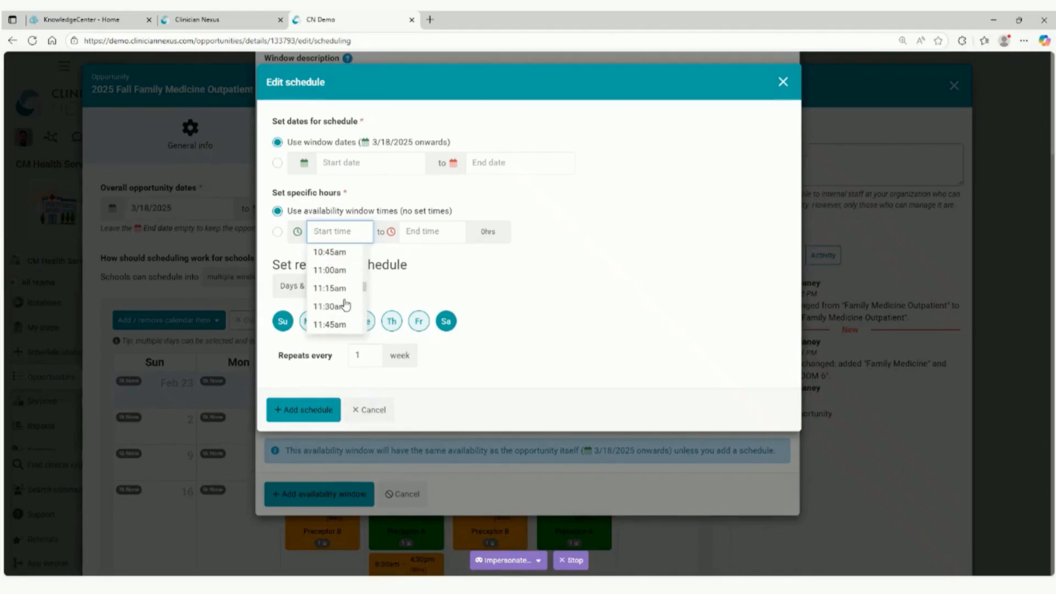
{"action": "scroll", "coordinate": [341, 286], "scroll_direction": "up", "scroll_amount": 2}
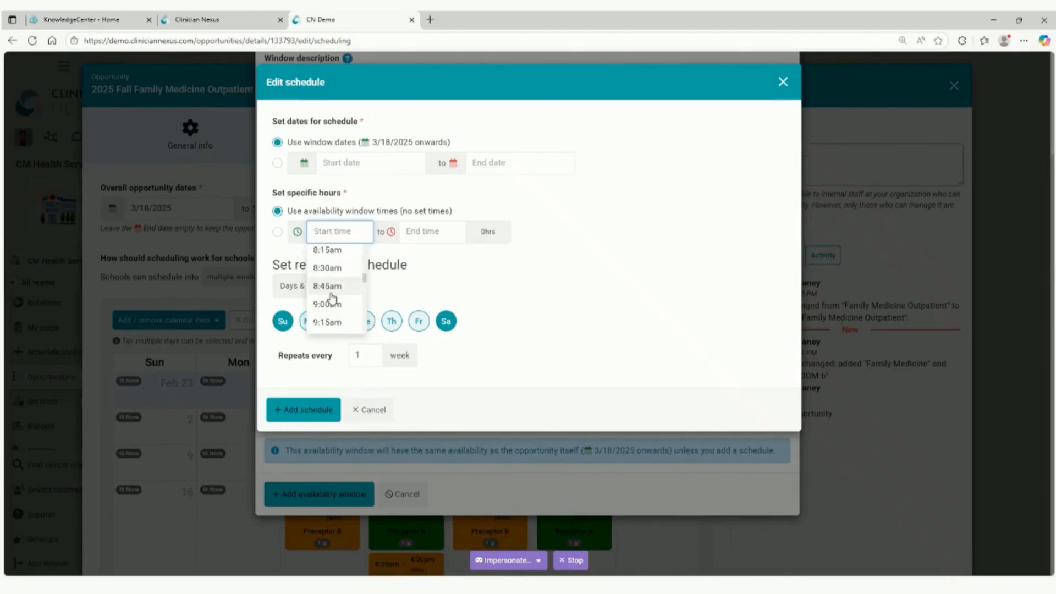
{"action": "left_click", "coordinate": [333, 289]}
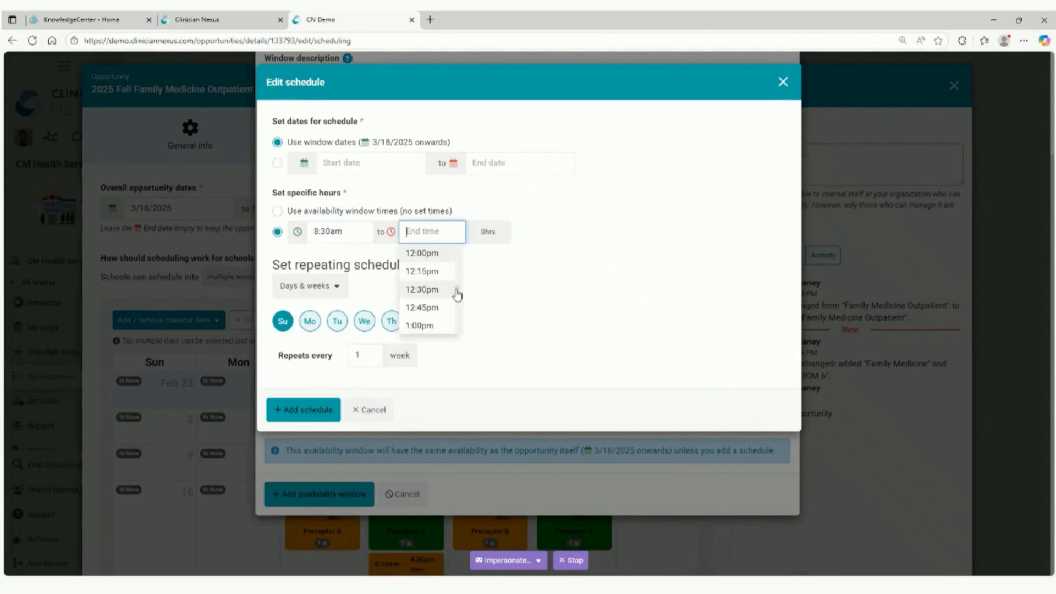
{"action": "scroll", "coordinate": [426, 281], "scroll_direction": "down", "scroll_amount": 5}
{"action": "scroll", "coordinate": [429, 286], "scroll_direction": "up", "scroll_amount": 2}
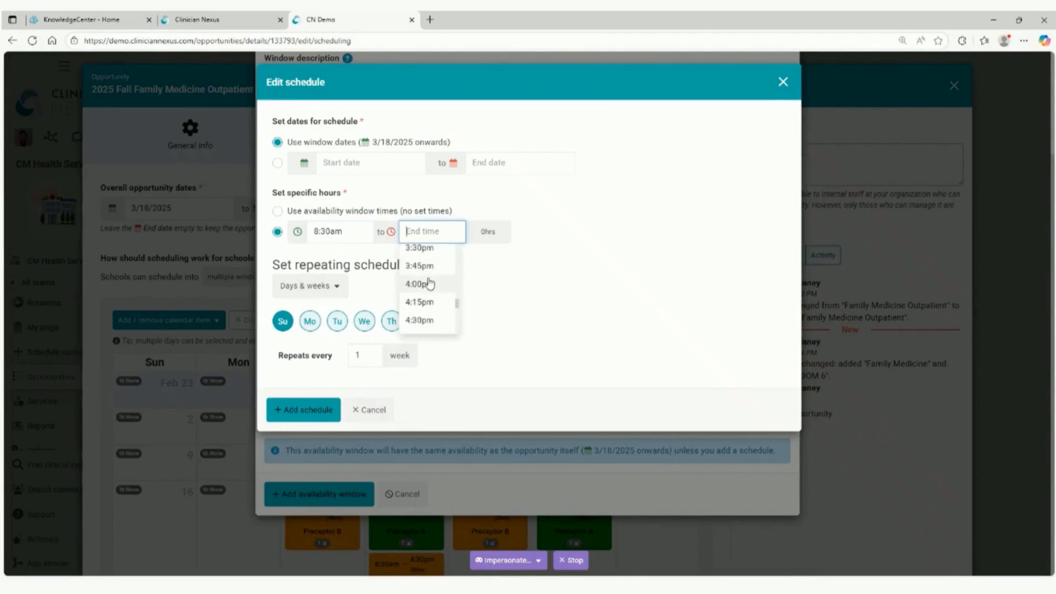
{"action": "left_click", "coordinate": [425, 300]}
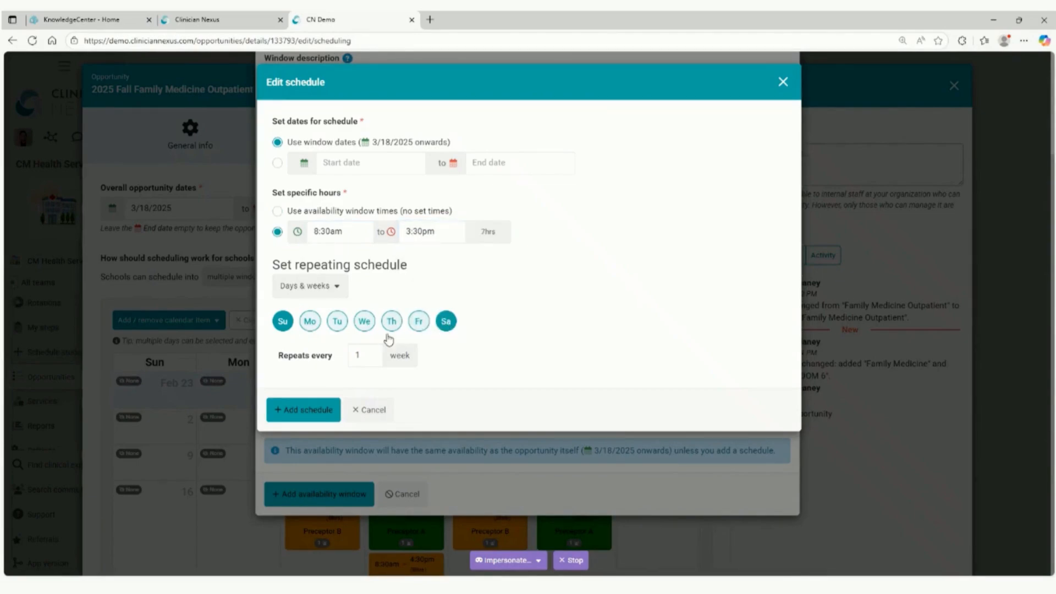
{"action": "left_click", "coordinate": [309, 411]}
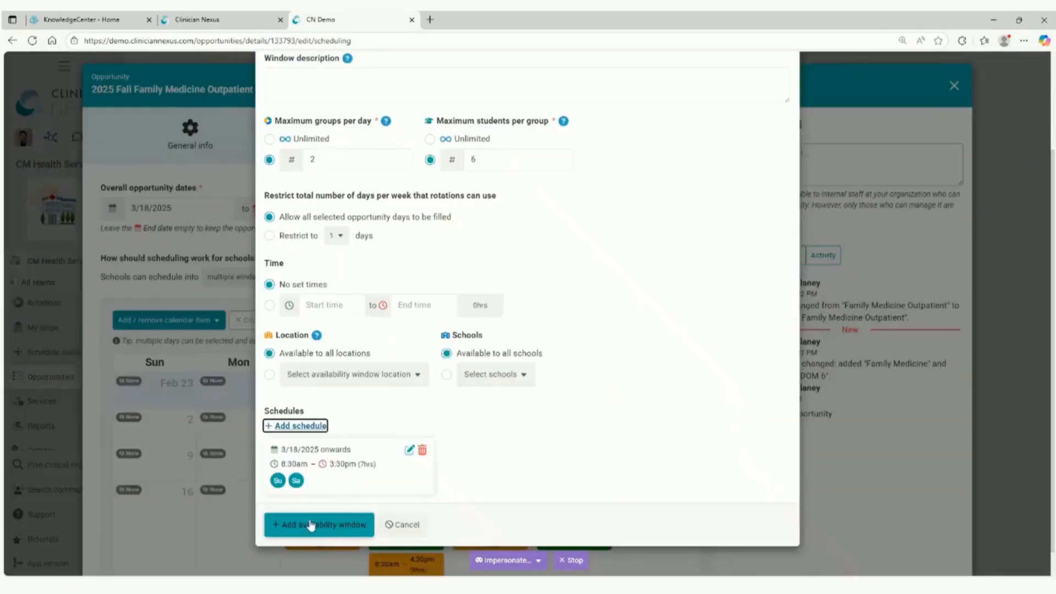
{"action": "left_click", "coordinate": [315, 525]}
Review the preceptor windows across the March 2025 calendar and the options for adding or removing calendar items.
{"action": "scroll", "coordinate": [506, 479], "scroll_direction": "down", "scroll_amount": 6}
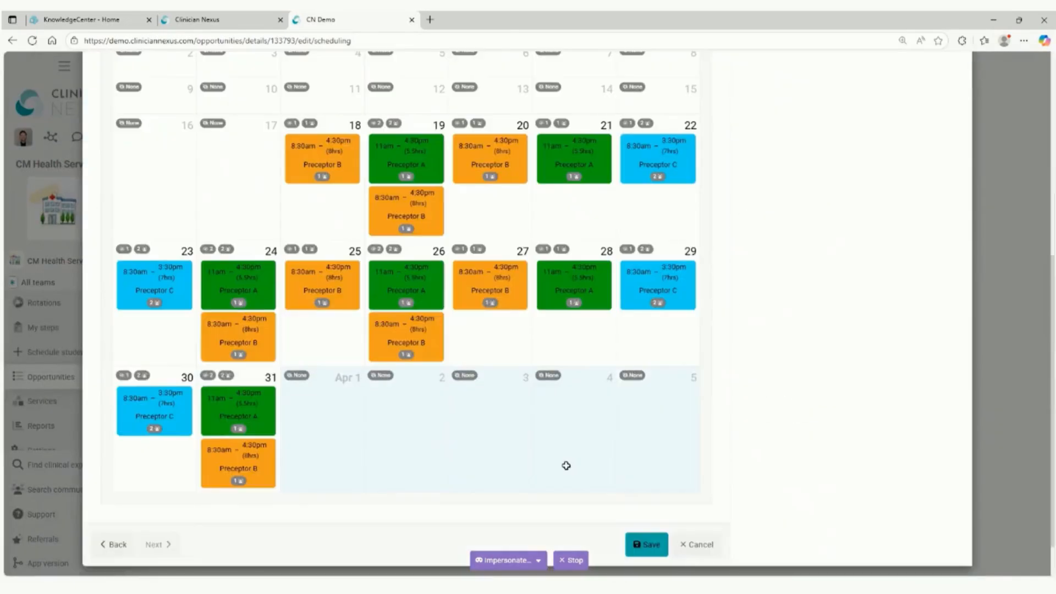
{"action": "scroll", "coordinate": [417, 292], "scroll_direction": "up", "scroll_amount": 3}
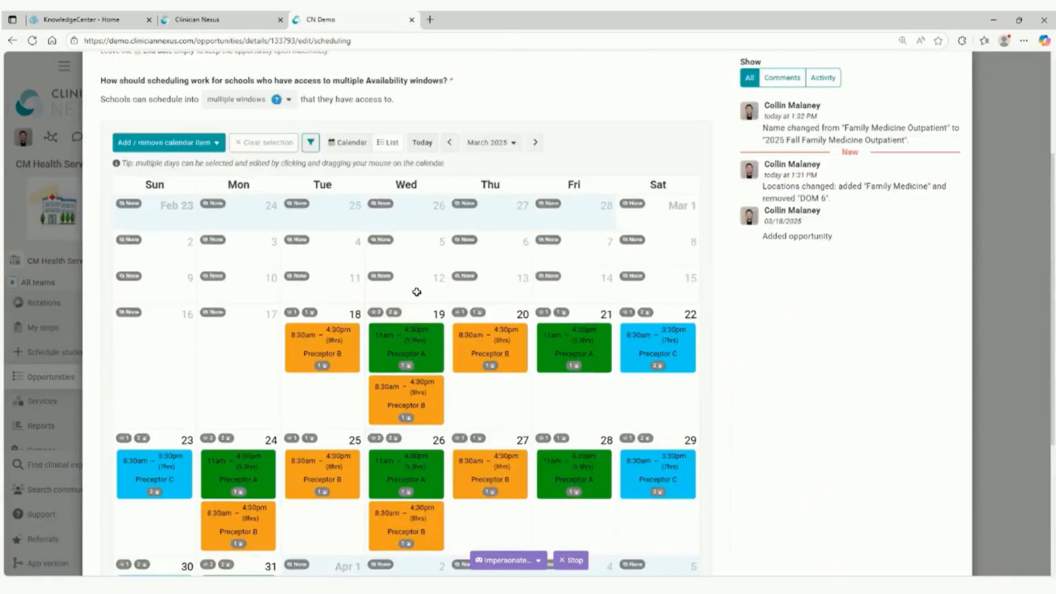
{"action": "scroll", "coordinate": [417, 292], "scroll_direction": "up", "scroll_amount": 3}
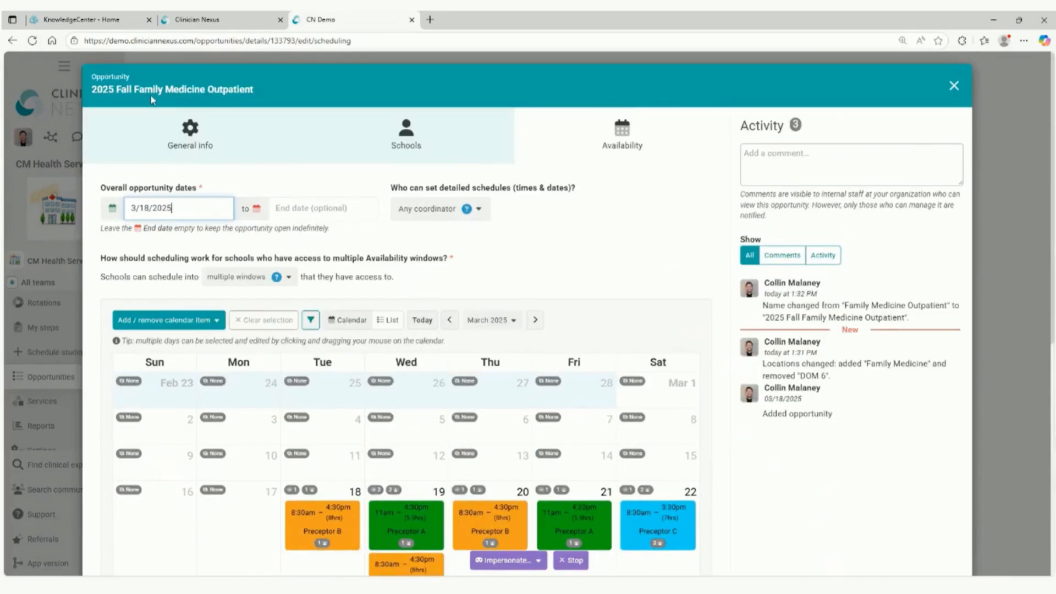
{"action": "scroll", "coordinate": [547, 447], "scroll_direction": "down", "scroll_amount": 6}
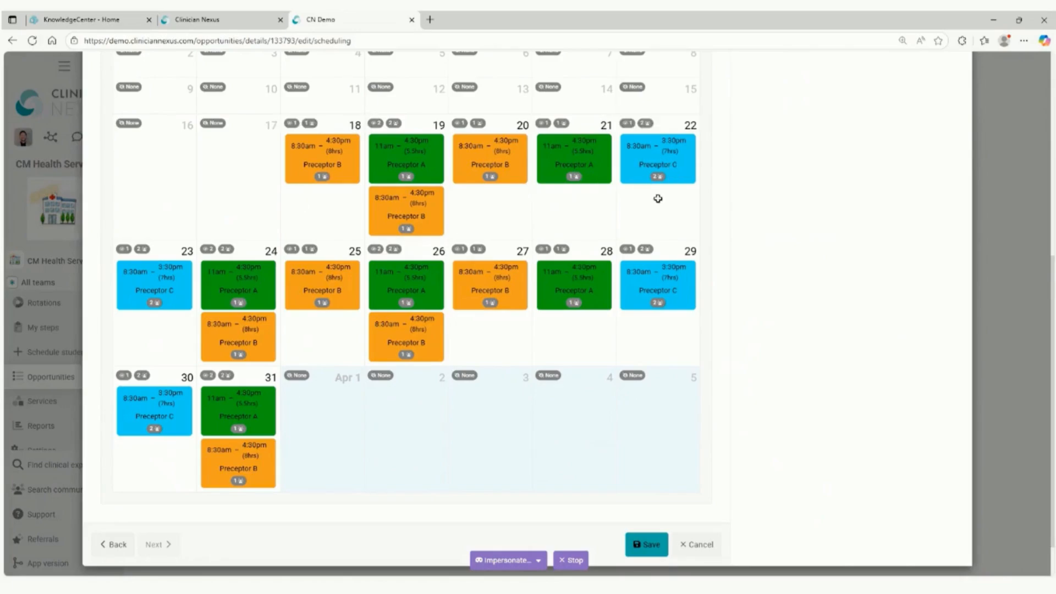
{"action": "scroll", "coordinate": [402, 266], "scroll_direction": "up", "scroll_amount": 4}
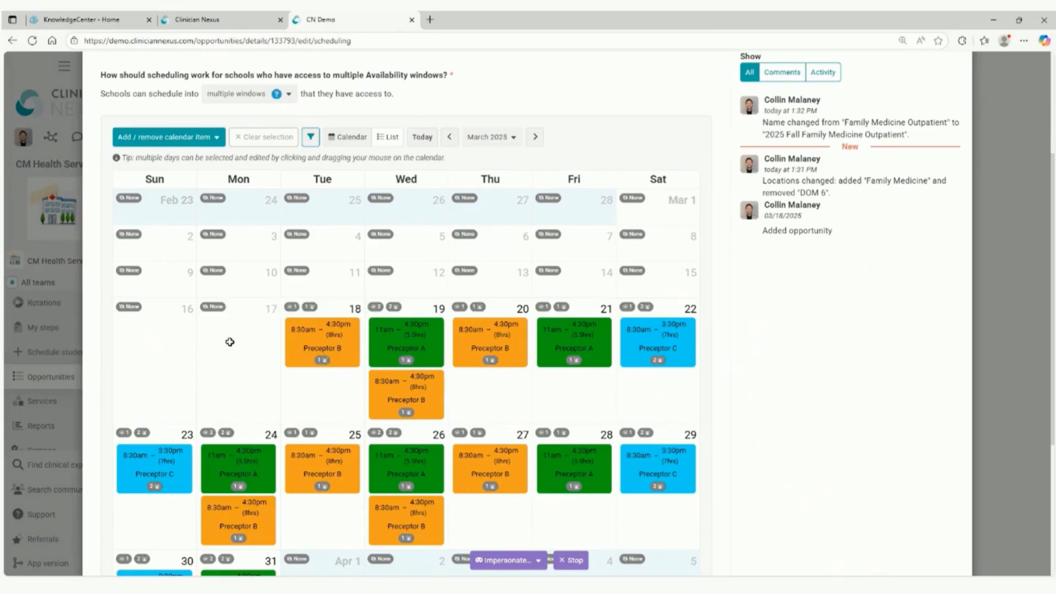
{"action": "scroll", "coordinate": [229, 344], "scroll_direction": "up", "scroll_amount": 3}
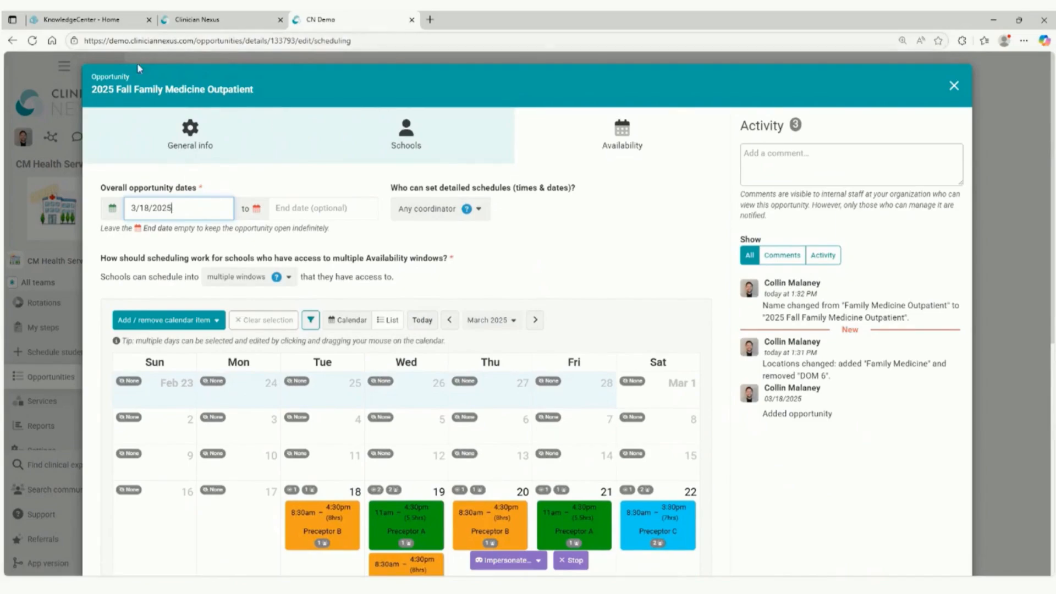
{"action": "scroll", "coordinate": [320, 425], "scroll_direction": "down", "scroll_amount": 3}
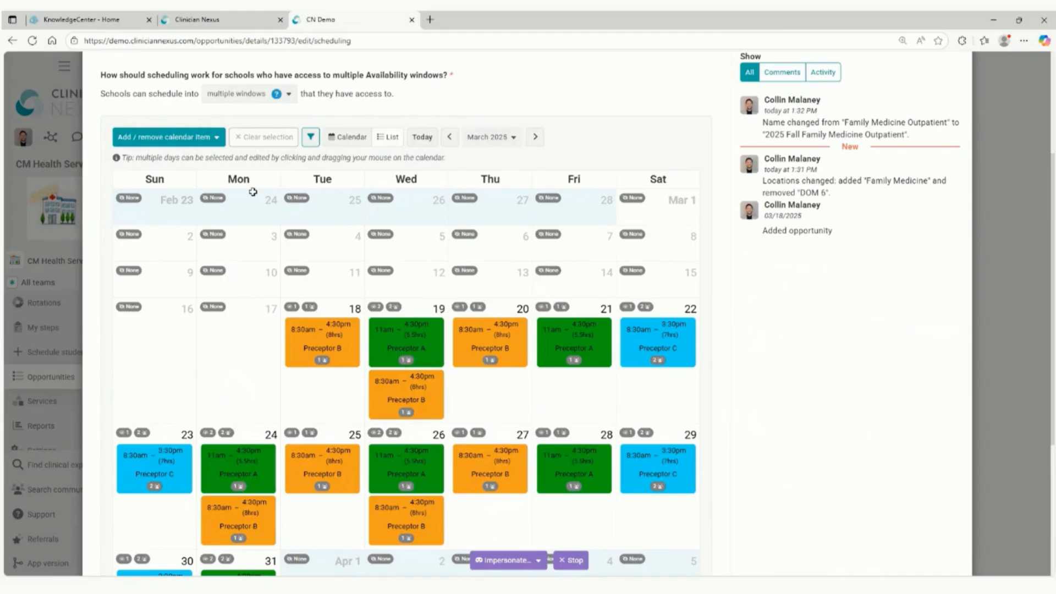
{"action": "left_click", "coordinate": [198, 137]}
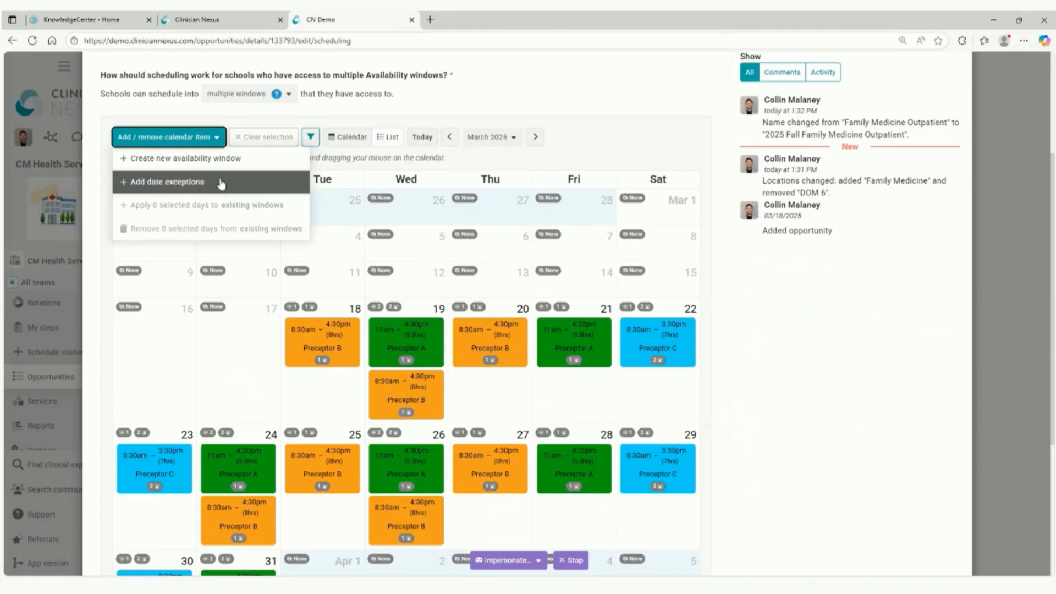
{"action": "left_click", "coordinate": [588, 116]}
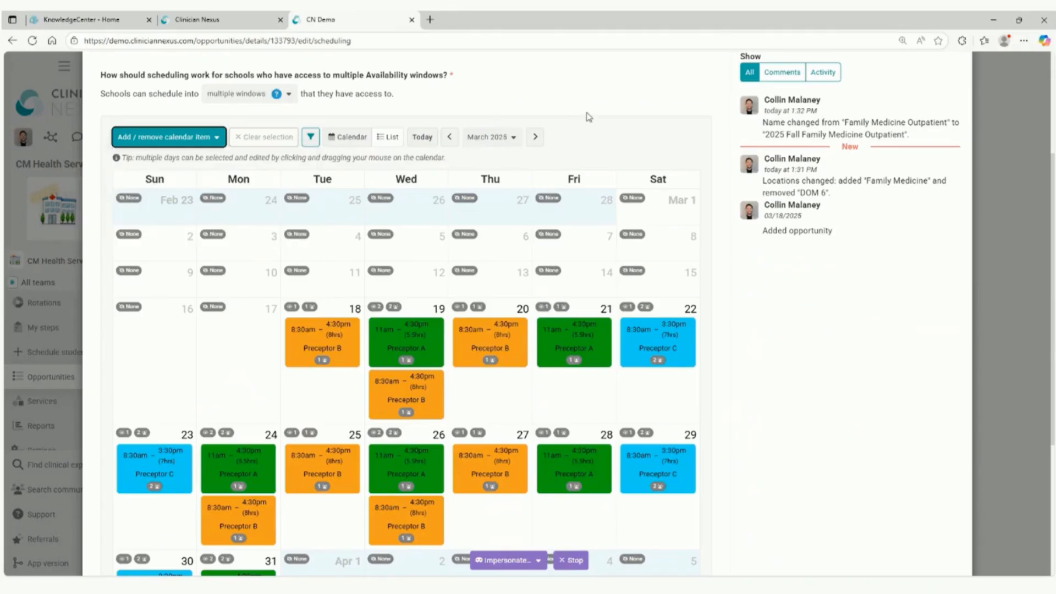